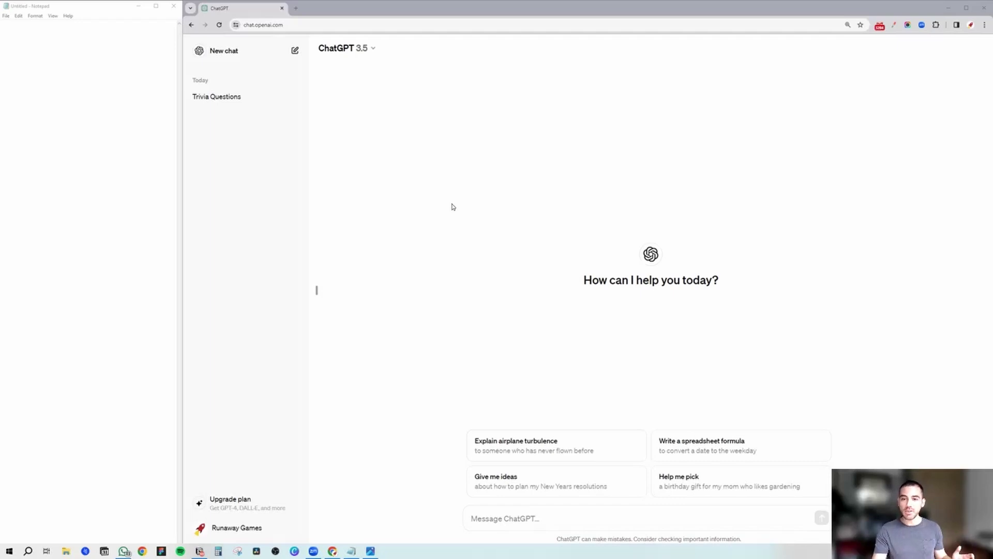
# Ask ChatGPT to "generate 10 trivia questions in a category called "Animal Kingdom"".
pyautogui.click(600, 524)
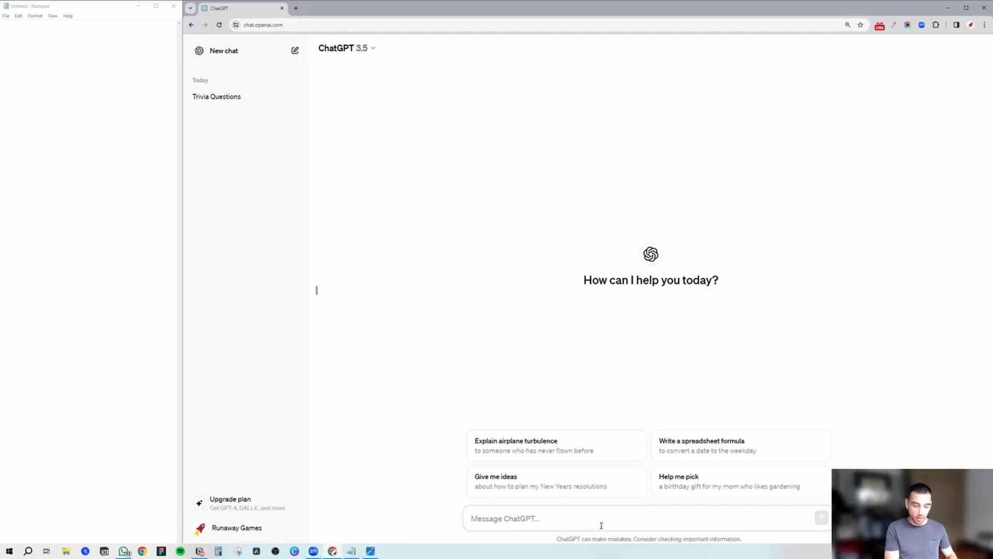
pyautogui.write('gener')
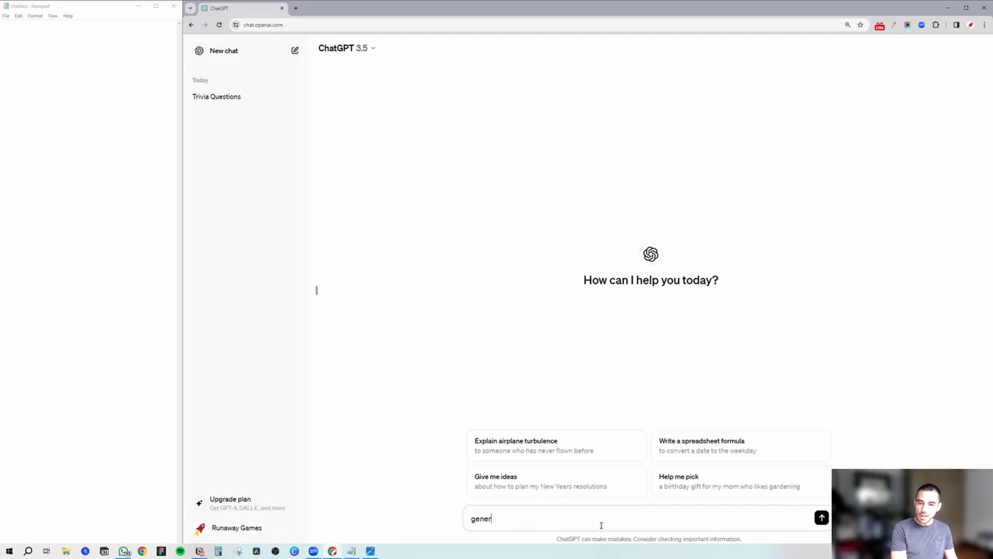
pyautogui.write('ate 10 trivia ')
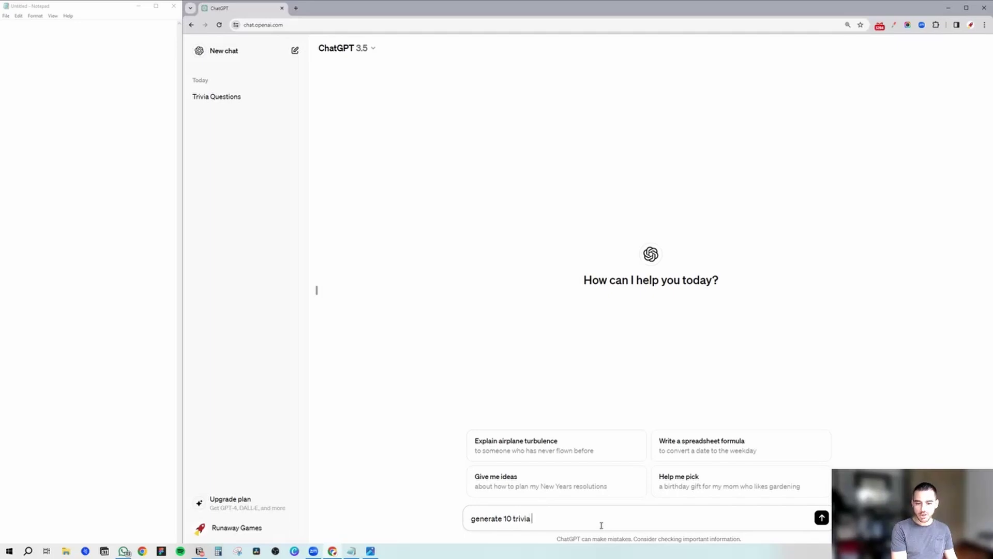
pyautogui.write('questions in a c')
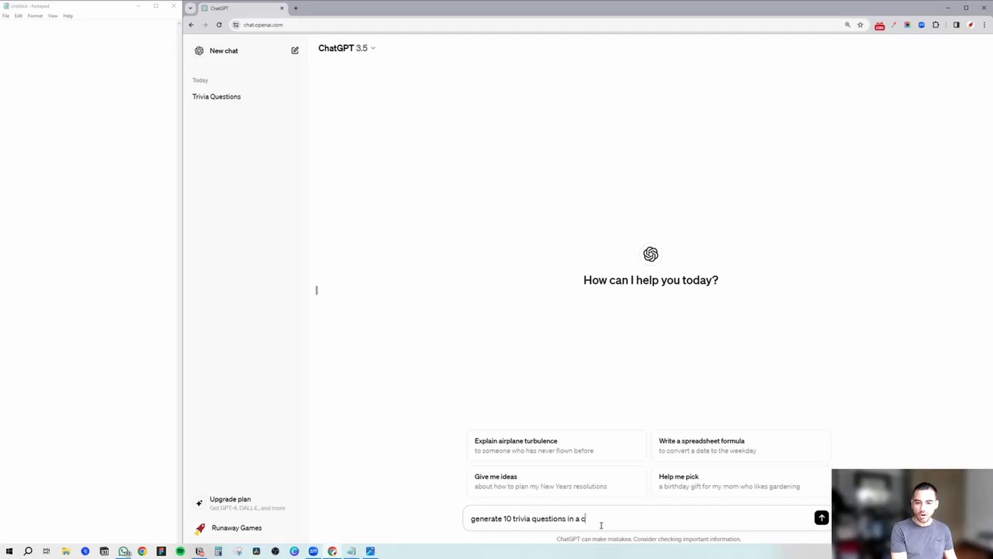
pyautogui.write('ategory called "Animal King')
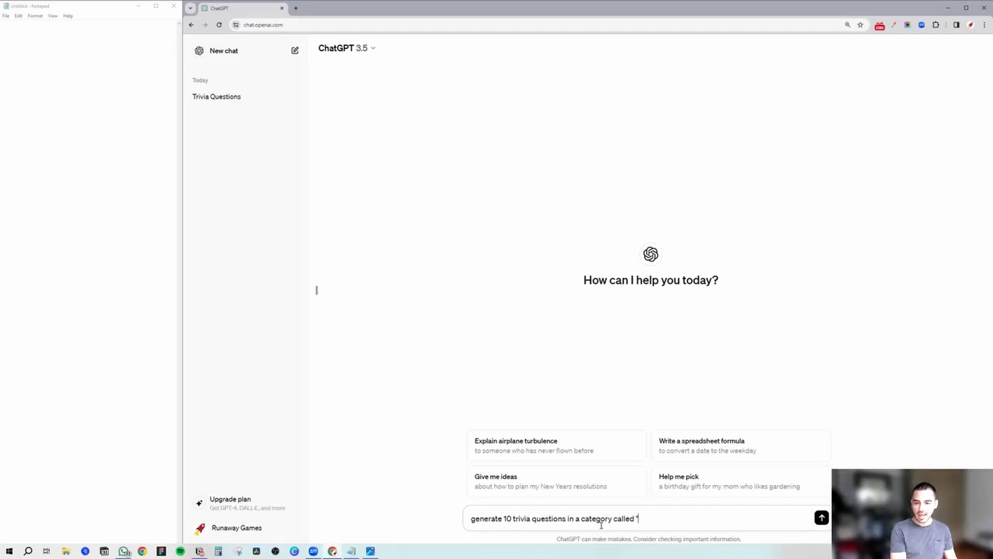
pyautogui.write('dom"')
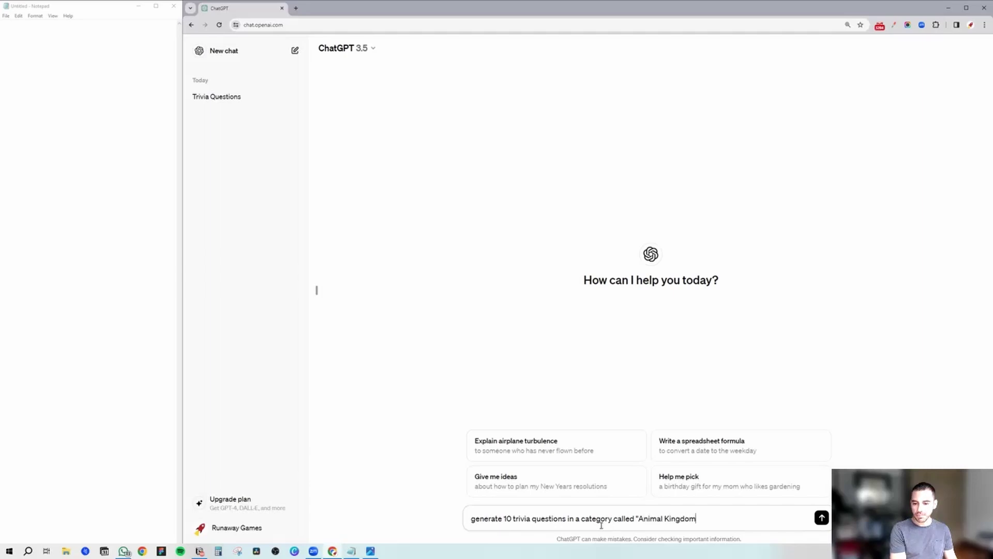
pyautogui.press('Return')
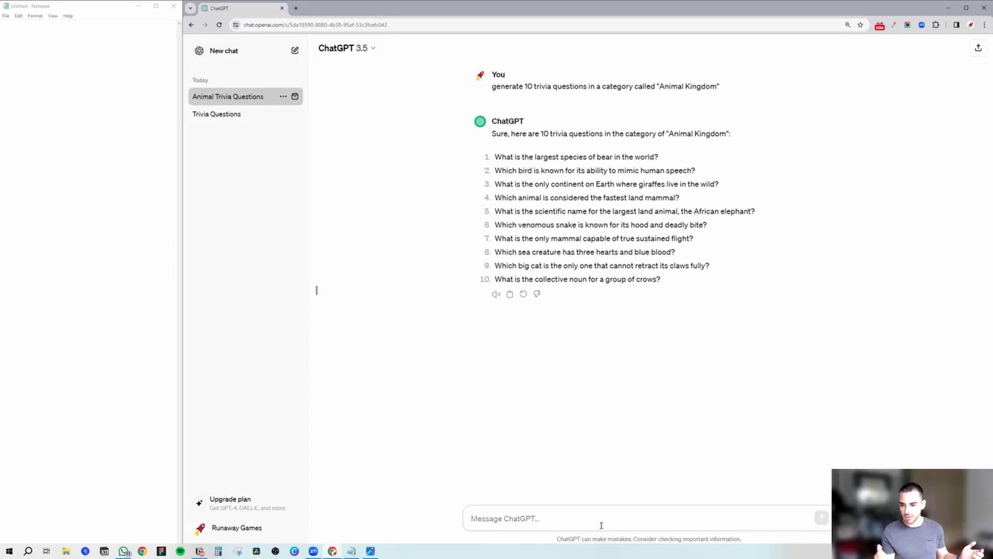
# Send a follow-up prompt: "regenerate the questions, but put the answer after the each question this time".
pyautogui.write('r')
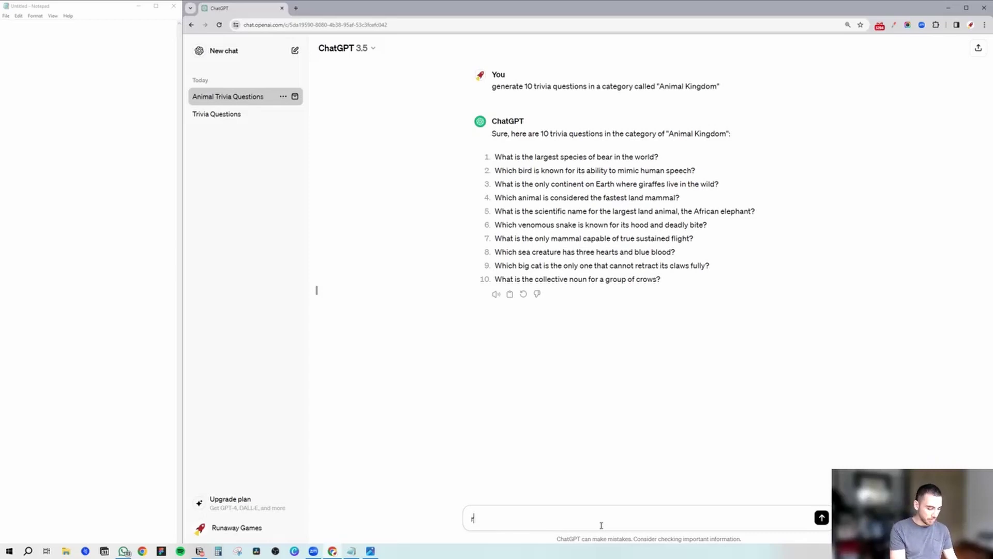
pyautogui.write('egenerate the questions, b')
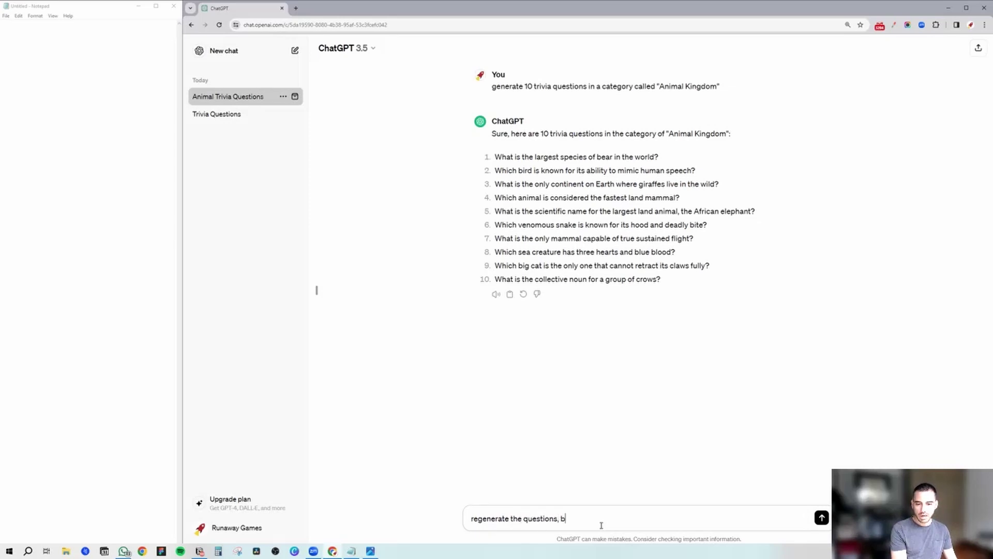
pyautogui.press('BackSpace')
pyautogui.write('but put the an')
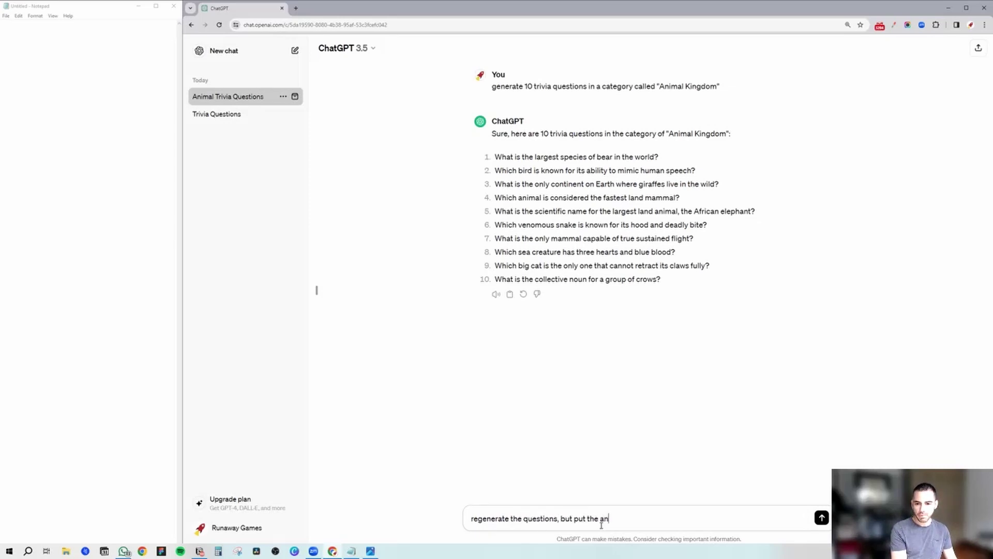
pyautogui.write('swer after the quest')
pyautogui.write('ion')
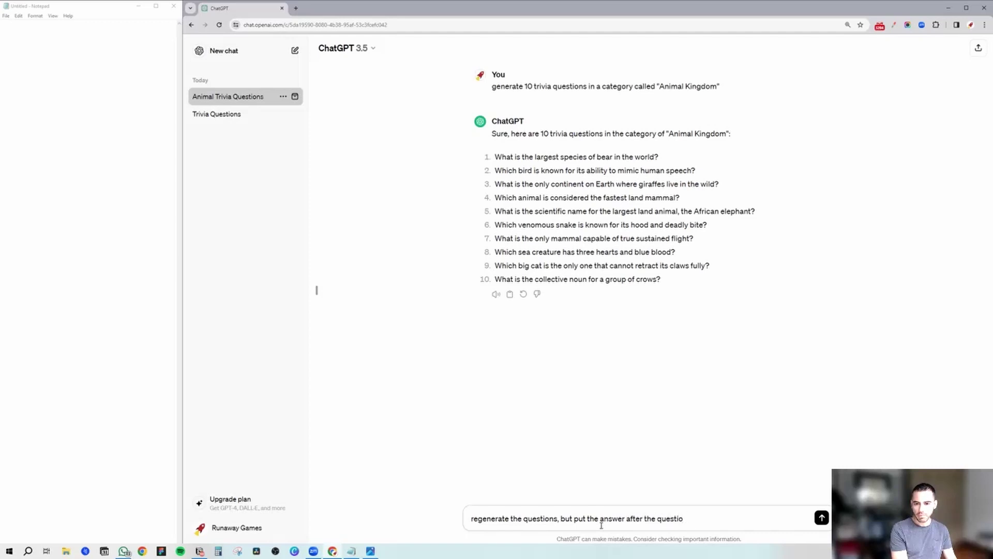
pyautogui.press('BackSpace')
pyautogui.press('BackSpace')
pyautogui.press('BackSpace')
pyautogui.press('BackSpace')
pyautogui.press('BackSpace')
pyautogui.press('BackSpace')
pyautogui.press('BackSpace')
pyautogui.write('each quest')
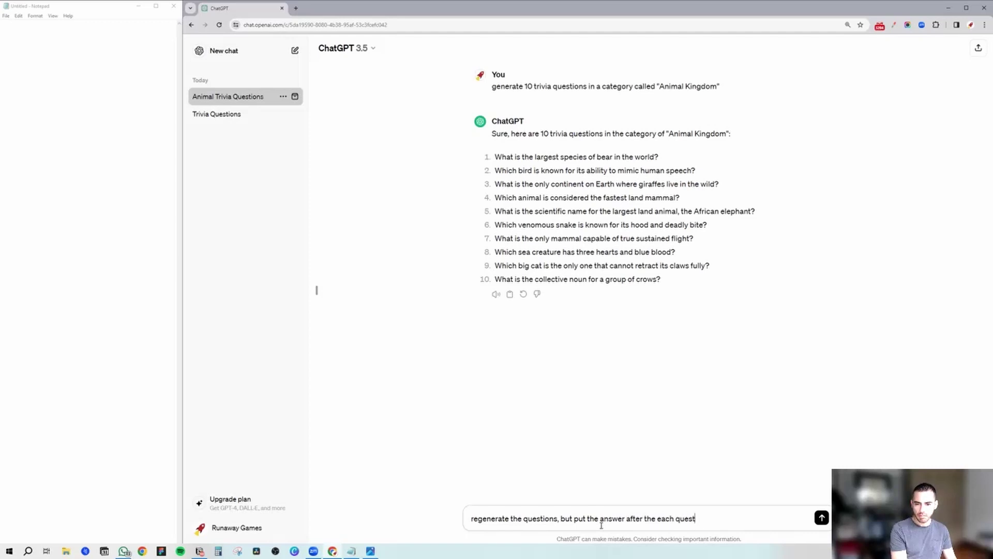
pyautogui.write('ion this time')
pyautogui.press('Return')
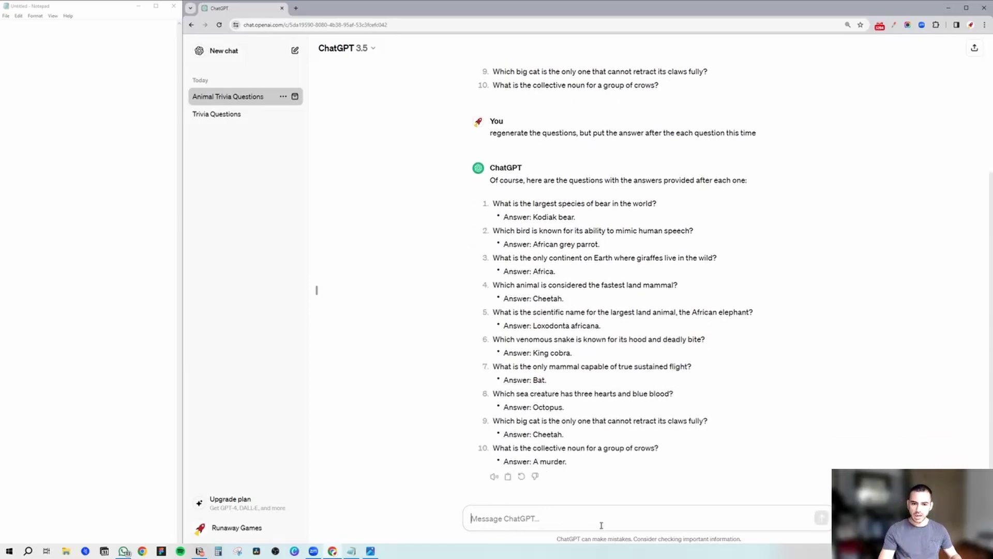
# Write the prompt "Rewrite the questions in this format" and add a copy of question 9 with its answer below as the example.
pyautogui.moveTo(568, 438); pyautogui.dragTo(493, 421)
pyautogui.hotkey('ctrl', 'c')
pyautogui.click(493, 524)
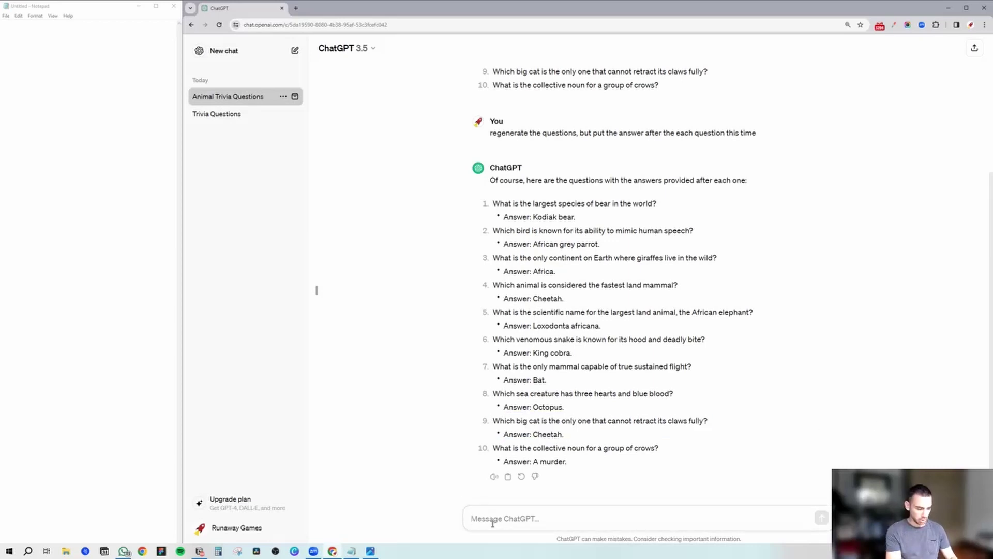
pyautogui.write('Rewrite ')
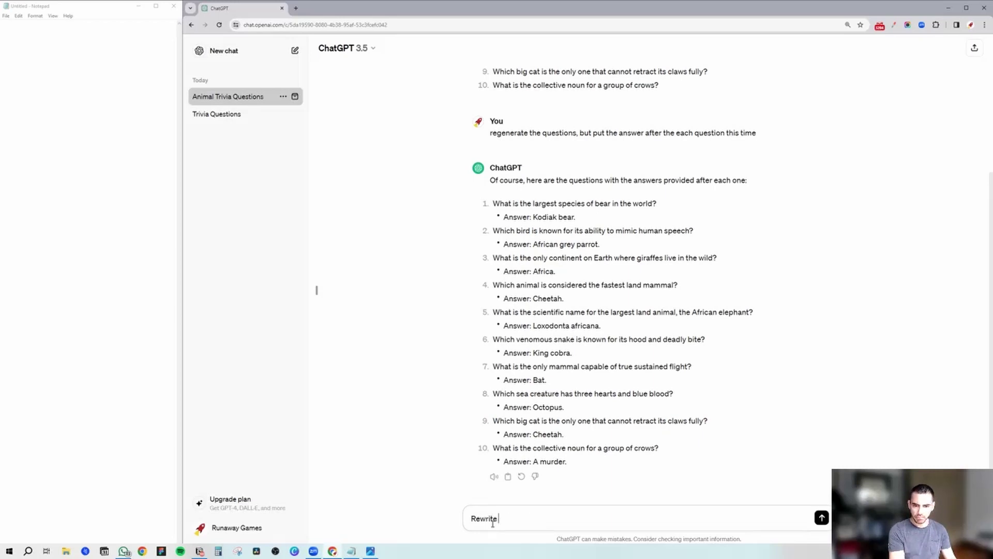
pyautogui.write('the questions in thei')
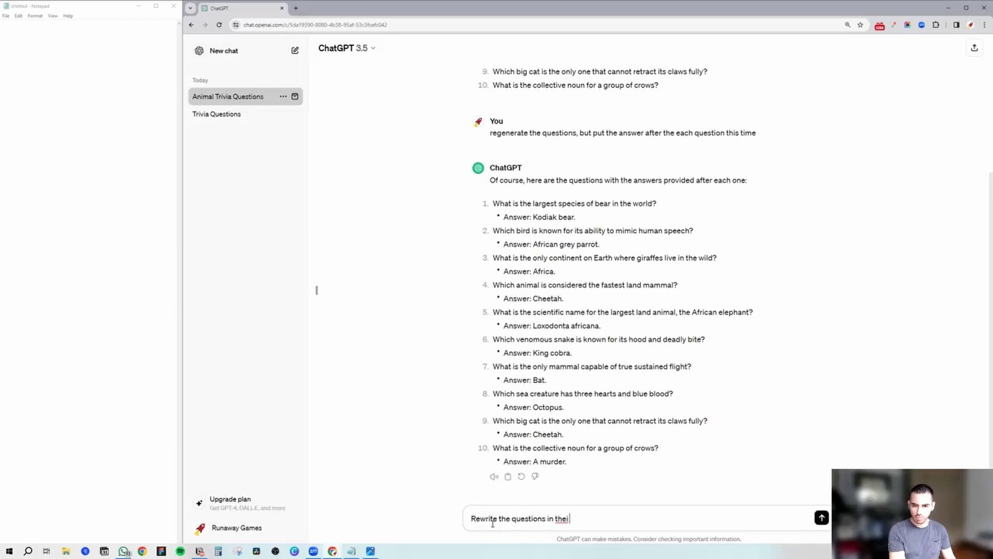
pyautogui.press('BackSpace')
pyautogui.write('s format')
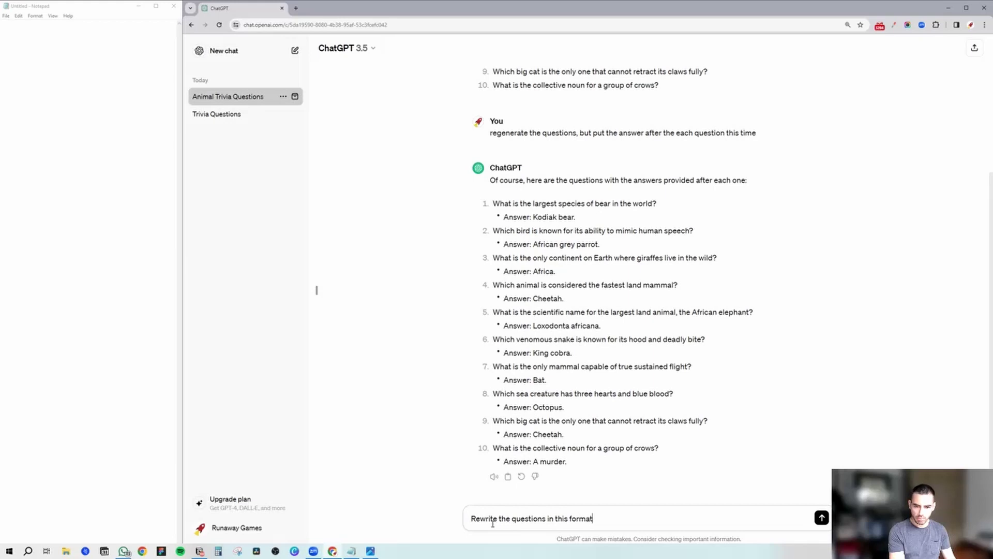
pyautogui.hotkey('shift', 'Return')
pyautogui.hotkey('ctrl', 'v')
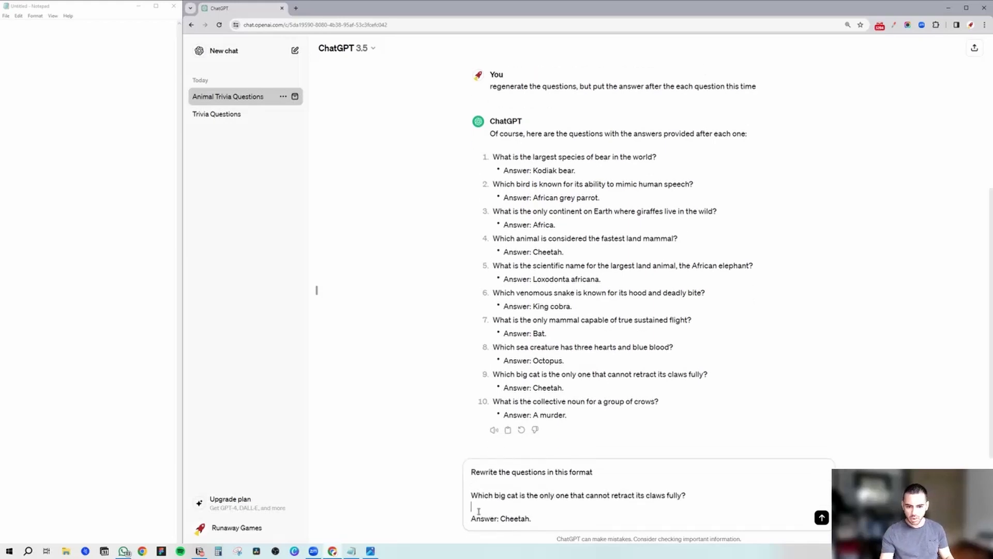
# Remove the blank line between the example question and its answer in the prompt, and send it.
pyautogui.press('BackSpace')
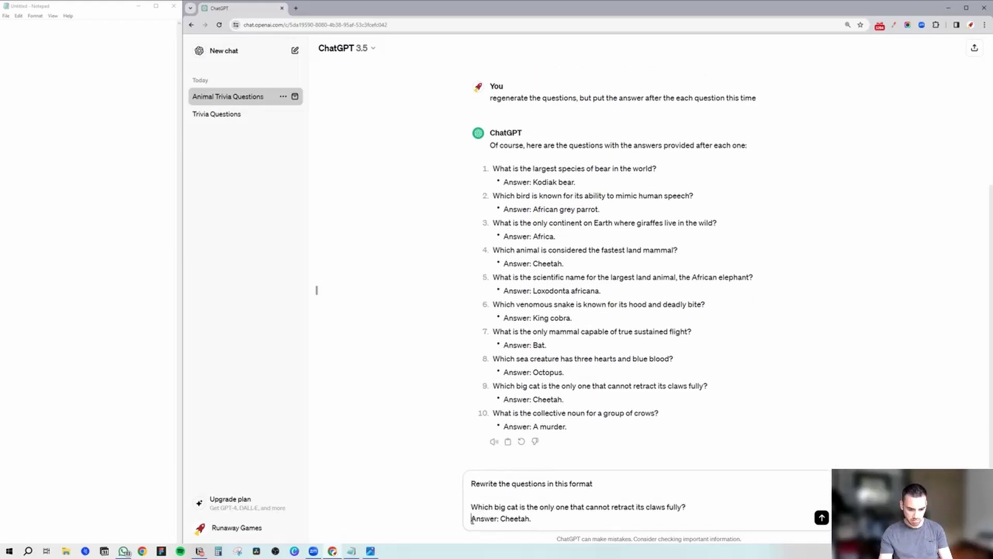
pyautogui.press('BackSpace')
pyautogui.hotkey('shift', 'Return')
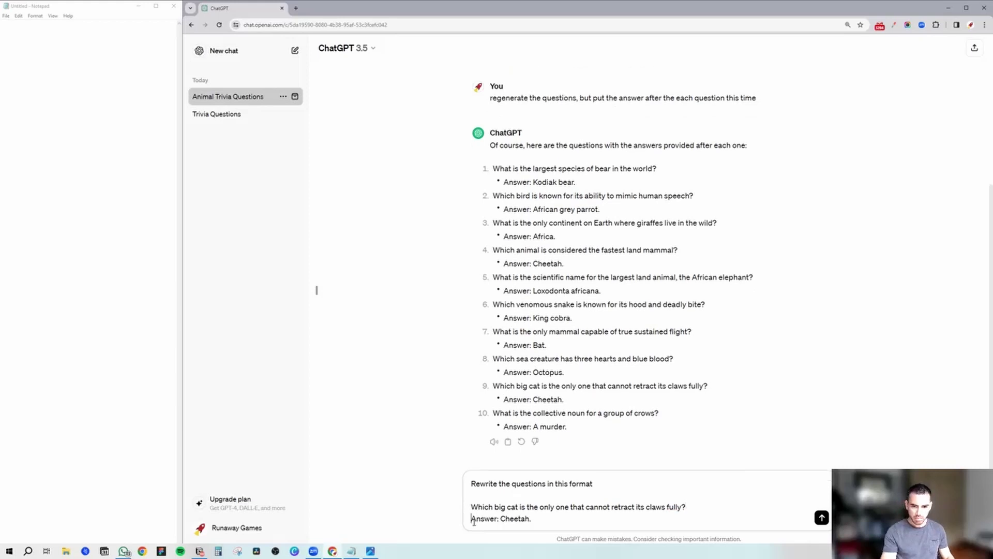
pyautogui.press('Return')
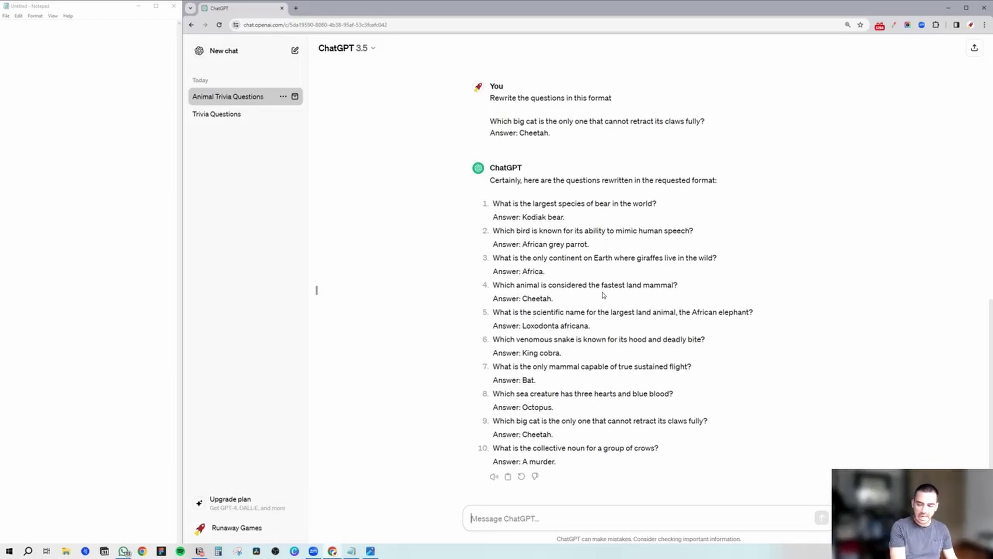
# Send the prompt "regenerate the questions and this time add 4 multiple choice options after each answer".
pyautogui.write('regene')
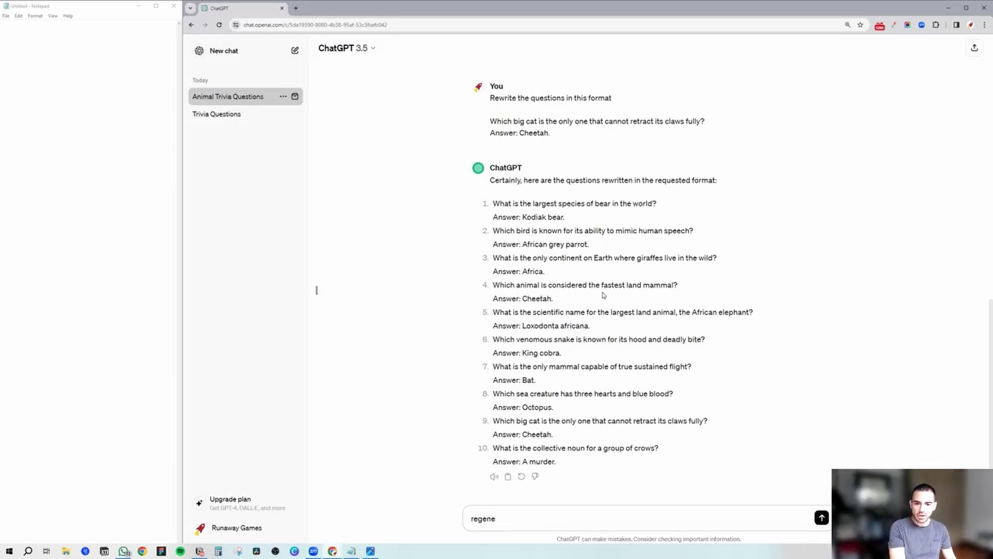
pyautogui.write('rate the ')
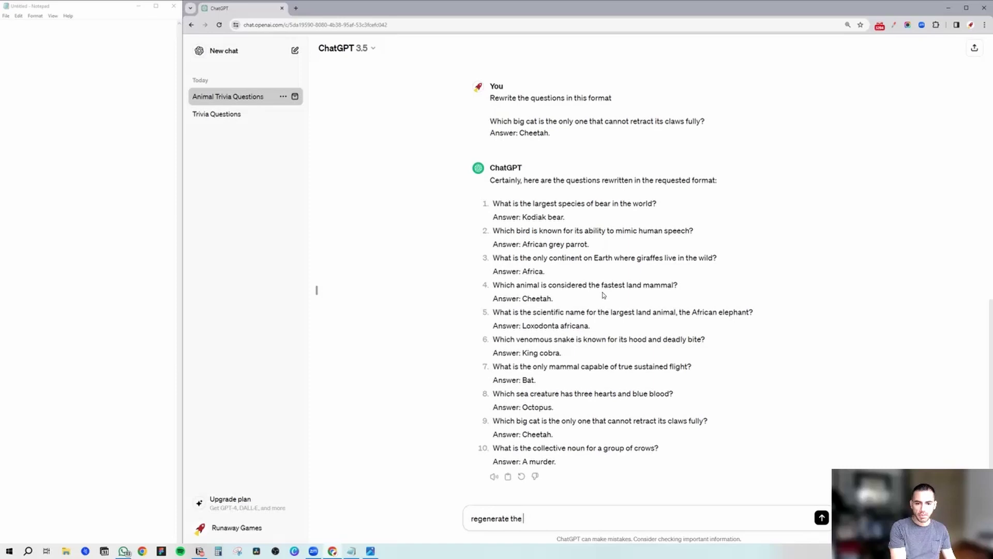
pyautogui.write('questions and t')
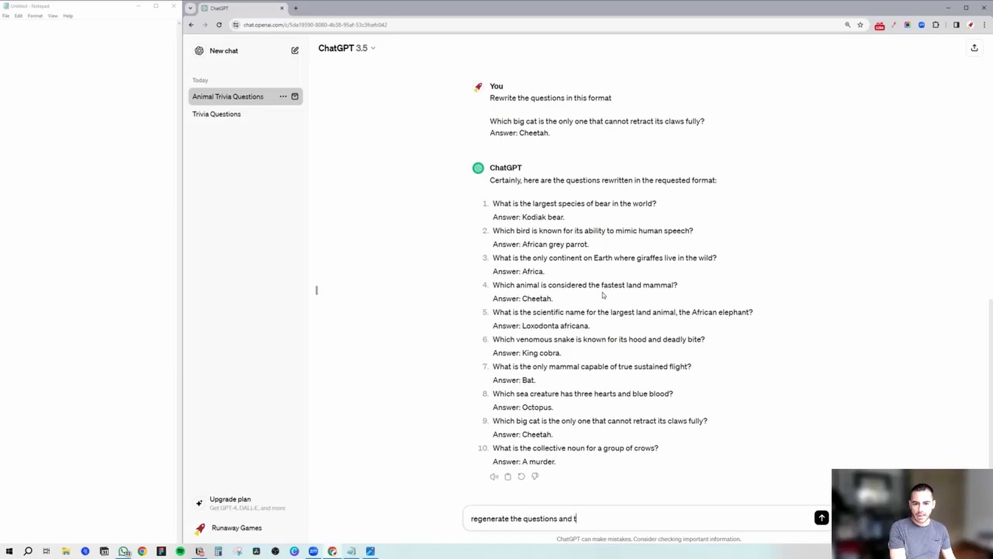
pyautogui.write('his time add ')
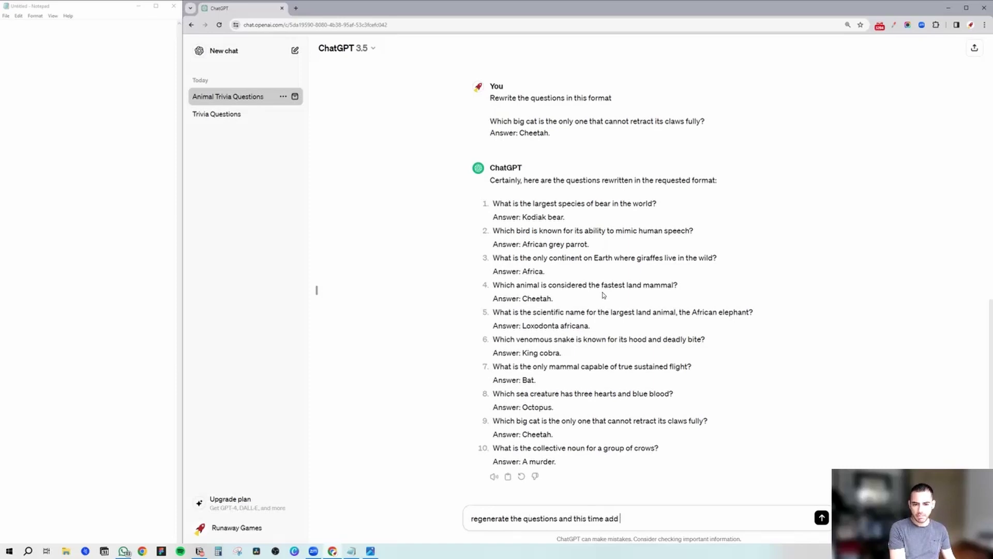
pyautogui.write('4 multiple c')
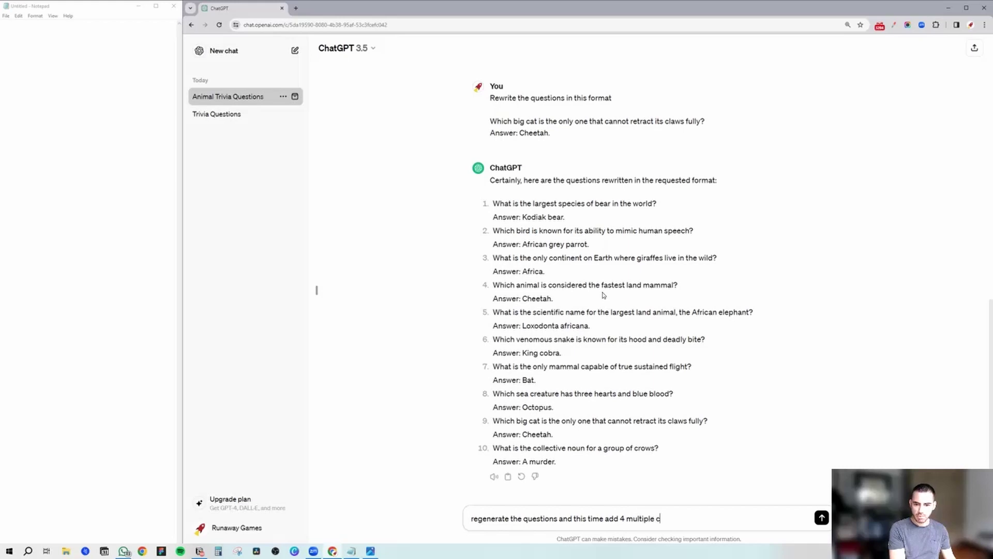
pyautogui.write('hoice options a')
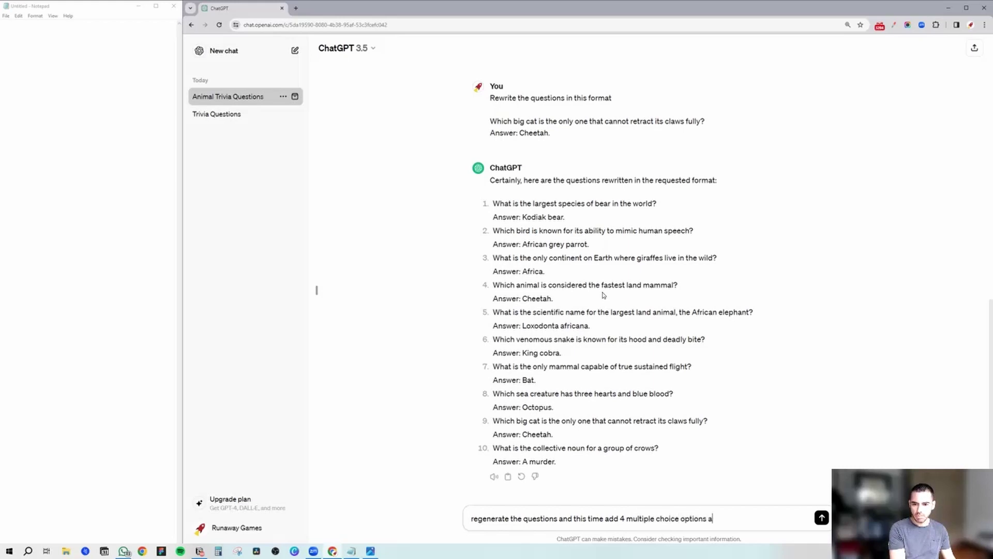
pyautogui.write('fter each answer')
pyautogui.press('Return')
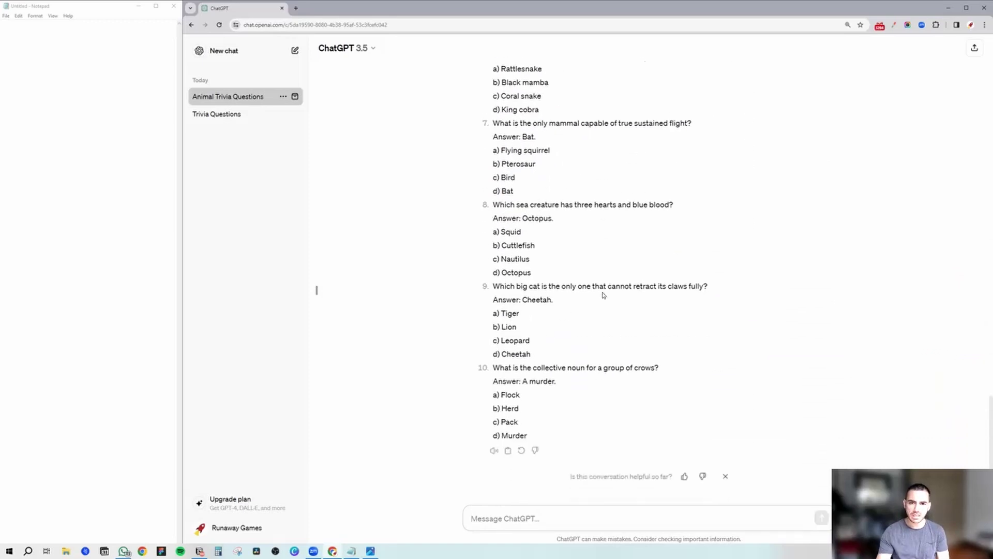
# Send the prompt "rewrite the questions but make sure that the correct answer is always one of the multiple choice options".
pyautogui.scroll(10, 603, 295)
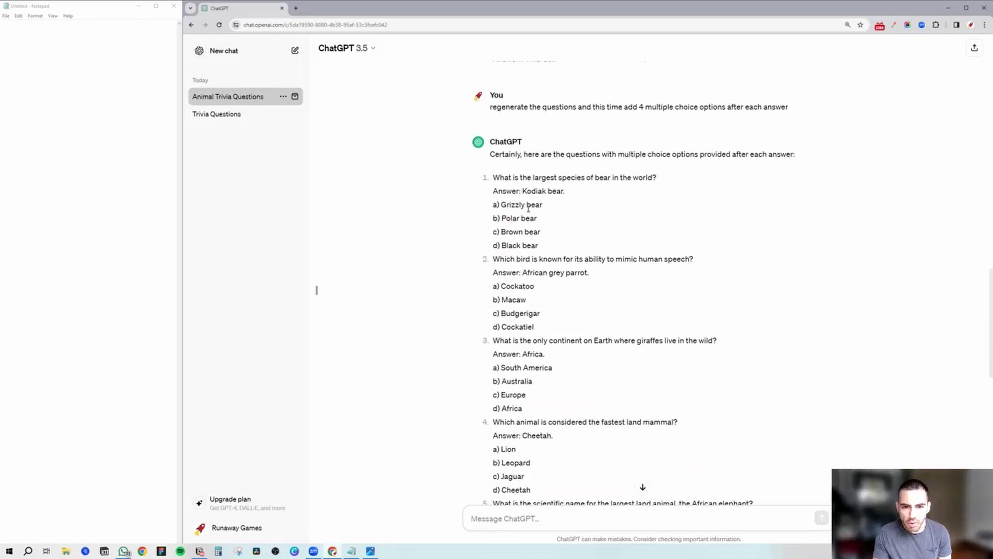
pyautogui.moveTo(493, 191); pyautogui.dragTo(540, 246)
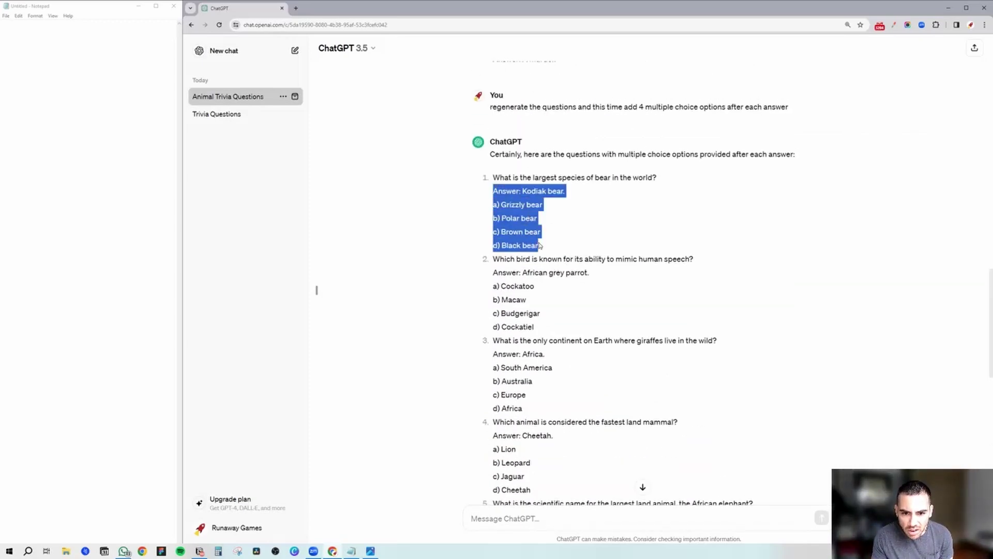
pyautogui.moveTo(512, 273); pyautogui.dragTo(528, 326)
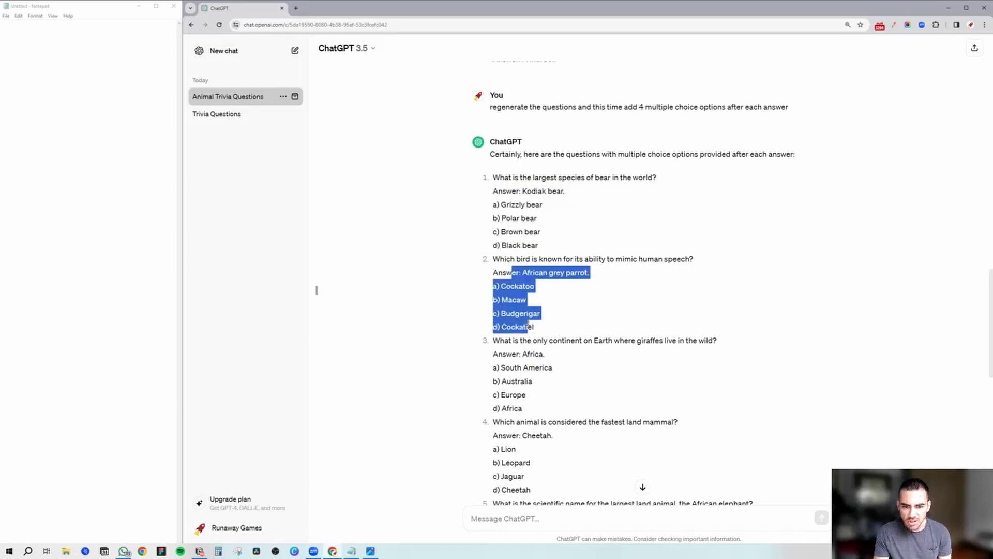
pyautogui.scroll(-2, 523, 322)
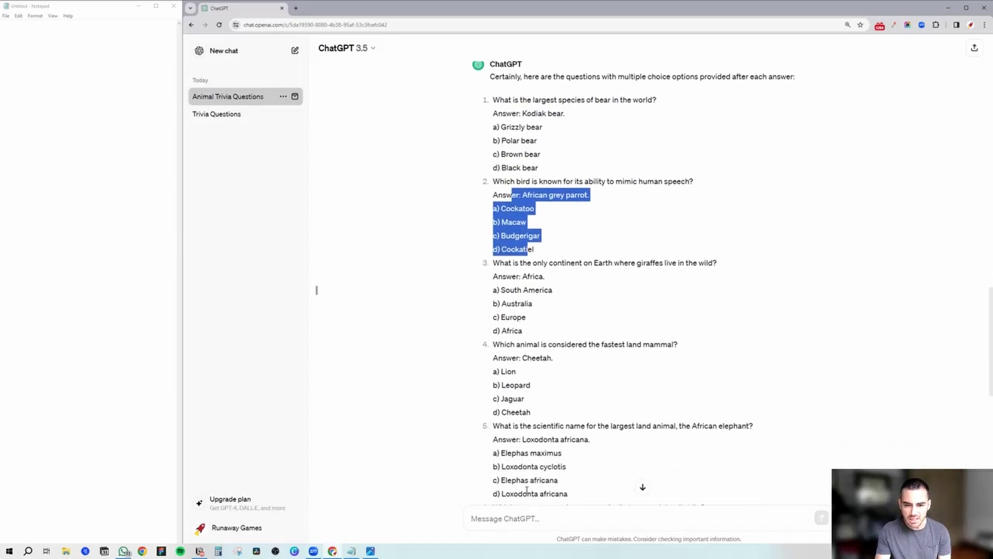
pyautogui.click(511, 519)
pyautogui.write('rewrit')
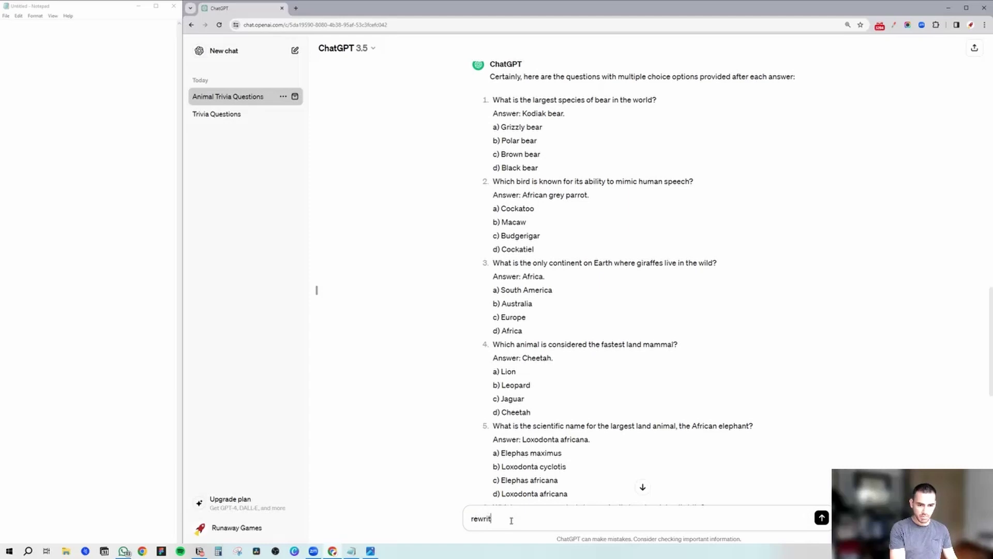
pyautogui.write('e the questions but ma')
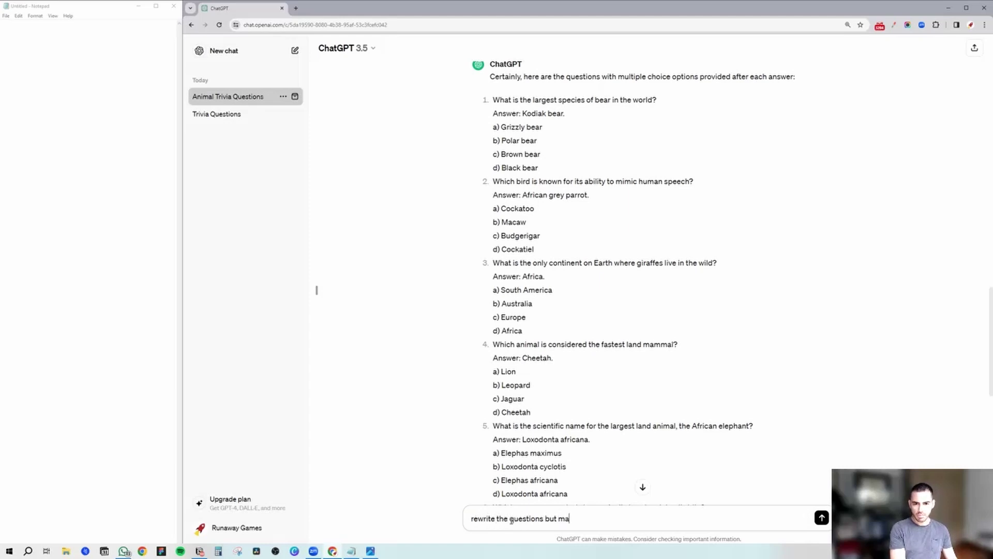
pyautogui.write('ke sure that th')
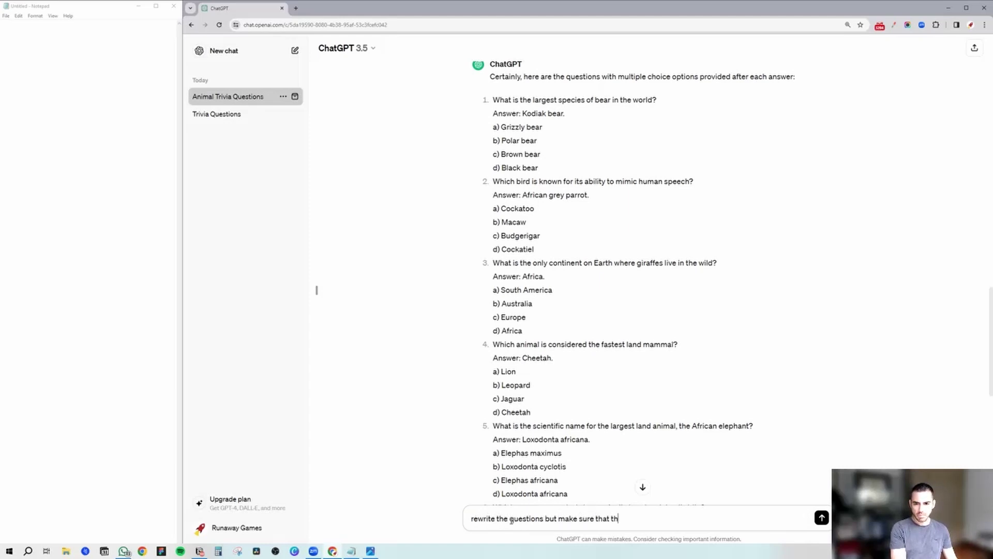
pyautogui.write('e correct answe')
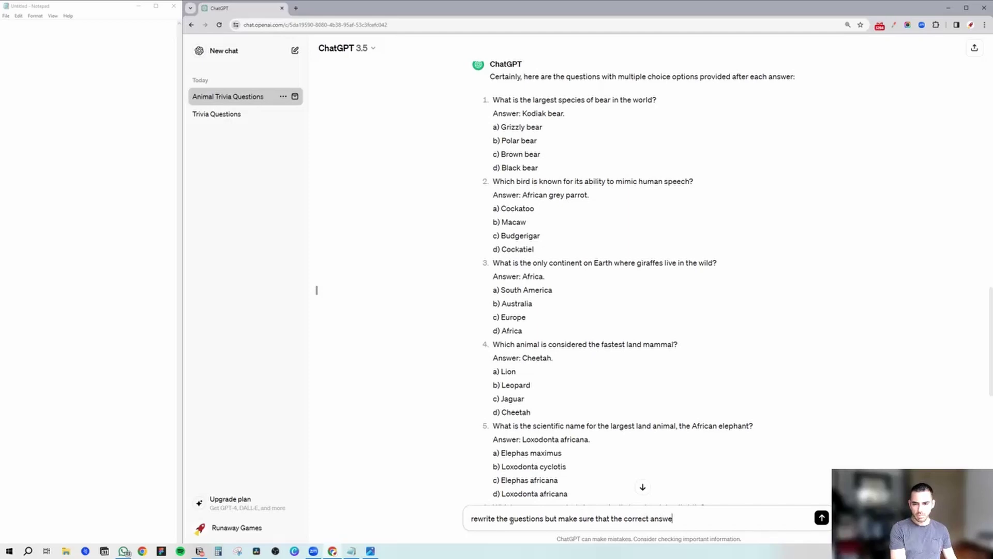
pyautogui.write('r is always one of the multipl')
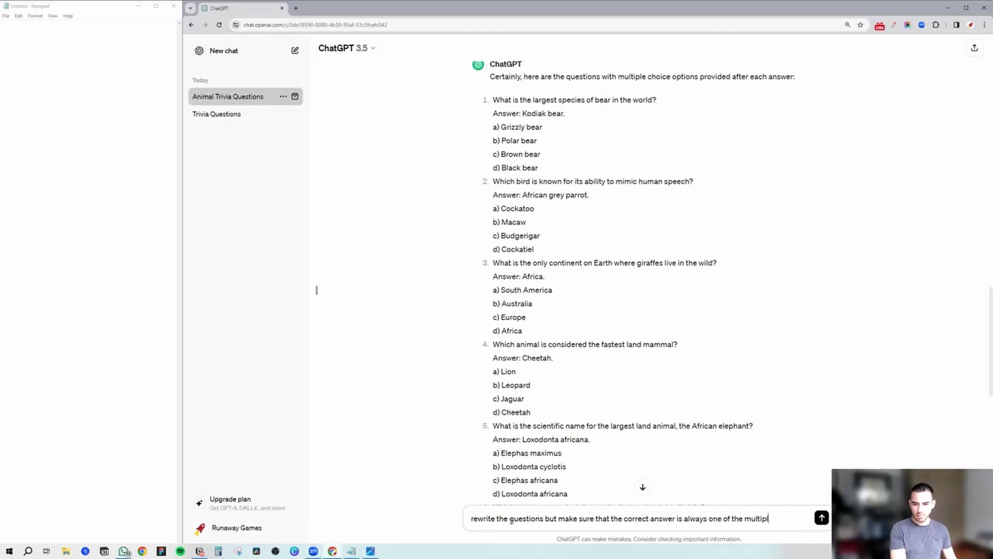
pyautogui.write('e choice options')
pyautogui.press('Return')
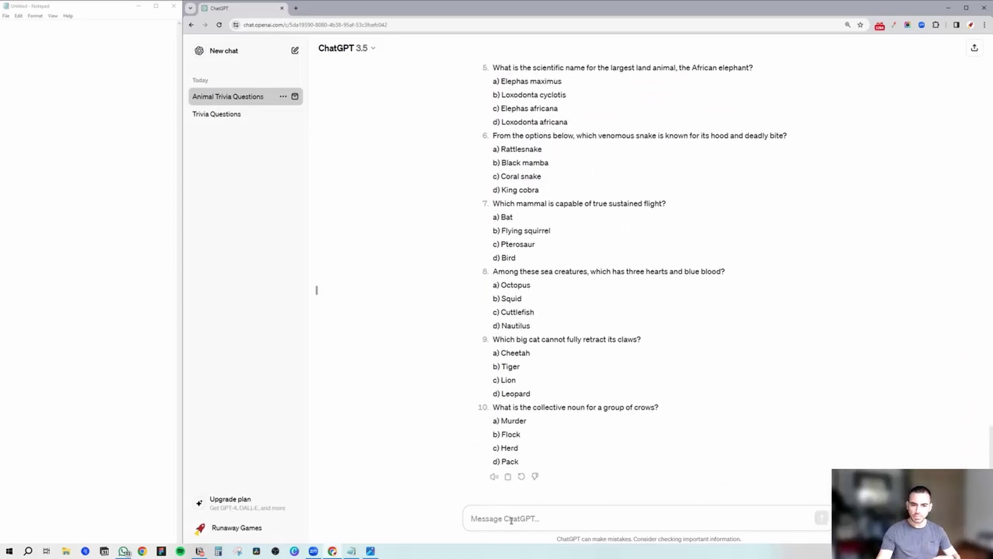
# Copy question 10 with its answer and options from the previous reply, and write the prompt "rewrite the questions now in this format".
pyautogui.scroll(15, 562, 328)
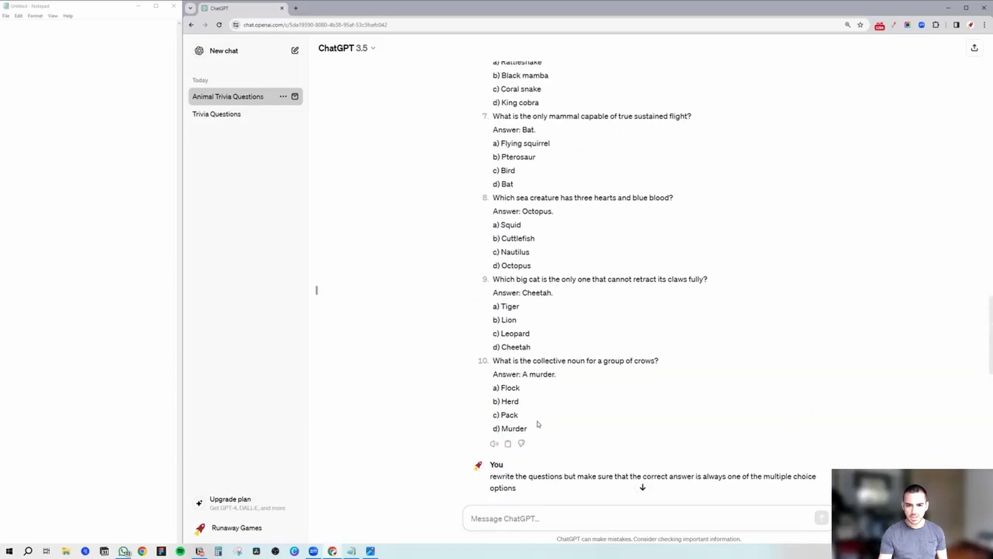
pyautogui.moveTo(534, 430); pyautogui.dragTo(502, 382)
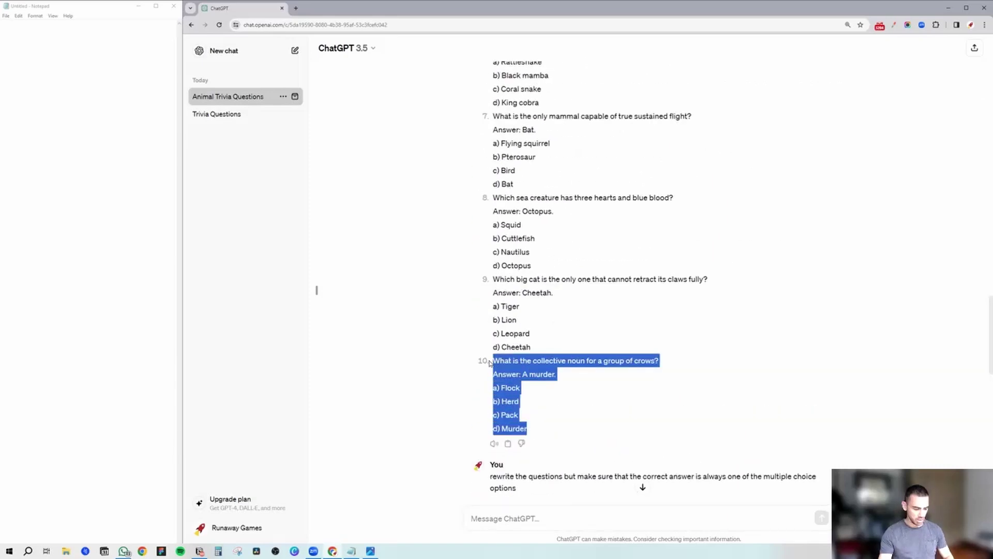
pyautogui.click(542, 527)
pyautogui.write('reqri')
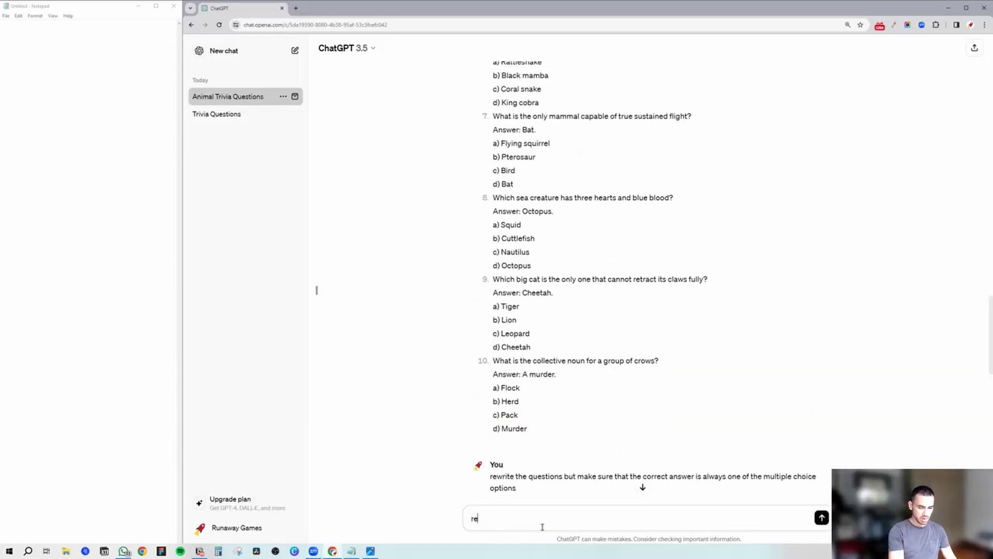
pyautogui.press('BackSpace')
pyautogui.press('BackSpace')
pyautogui.write('wri')
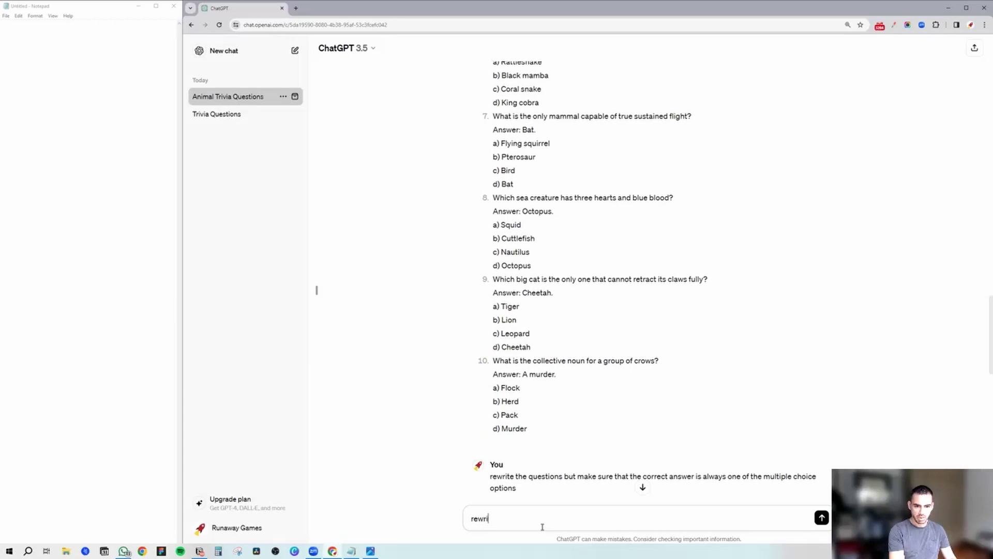
pyautogui.write('te the questions')
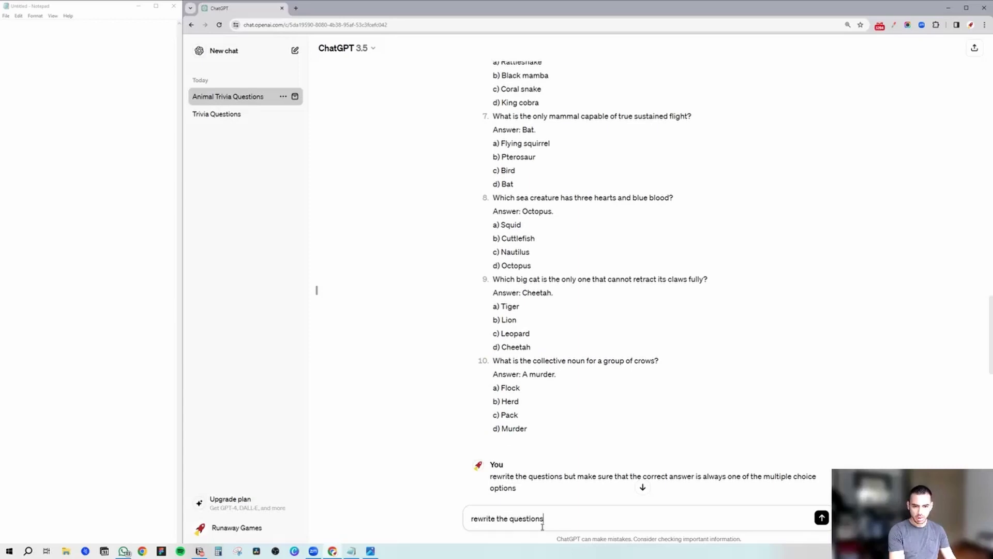
pyautogui.write(' now in this forma')
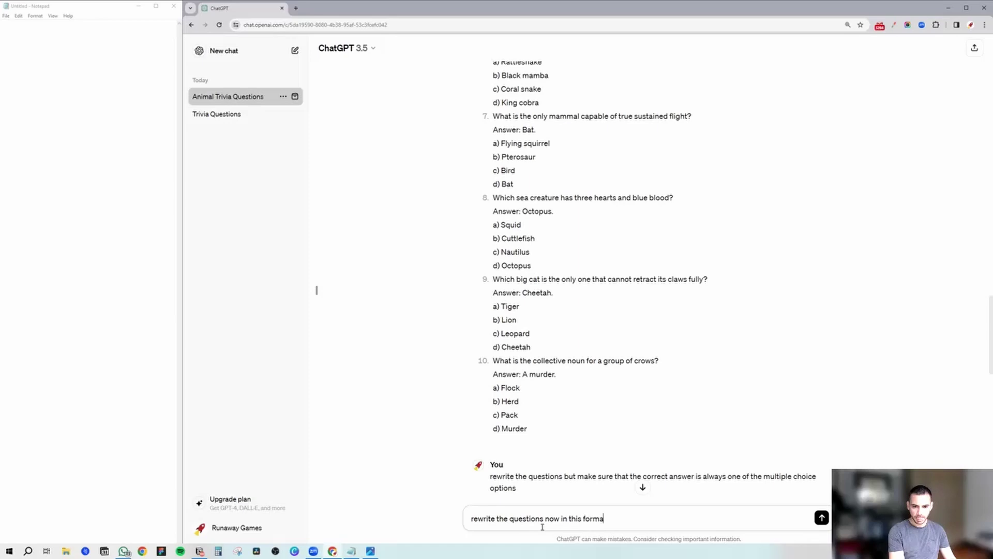
pyautogui.write('t')
# Add the copied crow question with its answer and four options below the prompt as the example, leaving a blank line between, and send it.
pyautogui.hotkey('shift', 'Return')
pyautogui.hotkey('shift', 'Return')
pyautogui.write('What is the collective noun for a group of crows? Answer: A murder. a) Flock b) Herd c) Pack d) Murder')
pyautogui.press('Return')
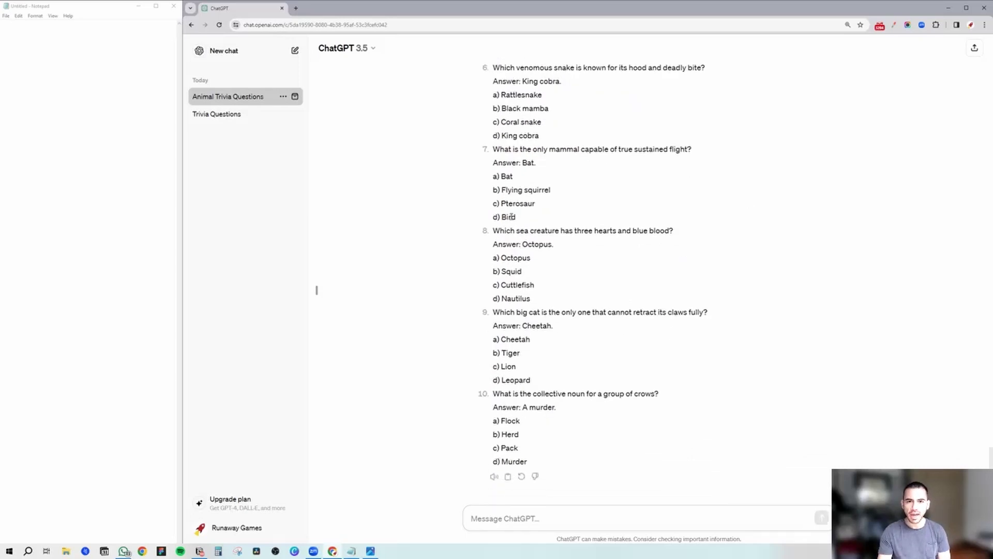
# Start a new prompt with the words "Now remember this question format".
pyautogui.moveTo(527, 220); pyautogui.dragTo(492, 149)
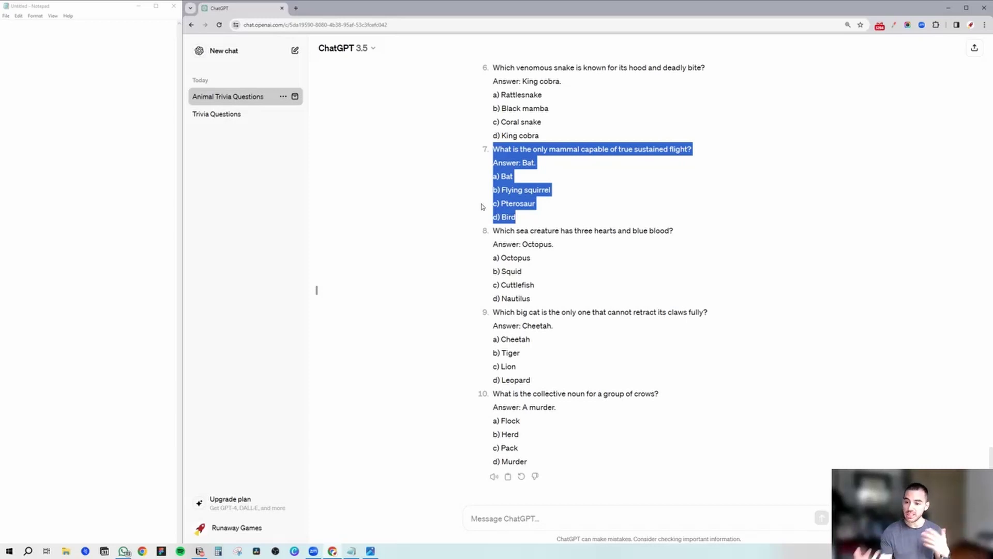
pyautogui.click(541, 509)
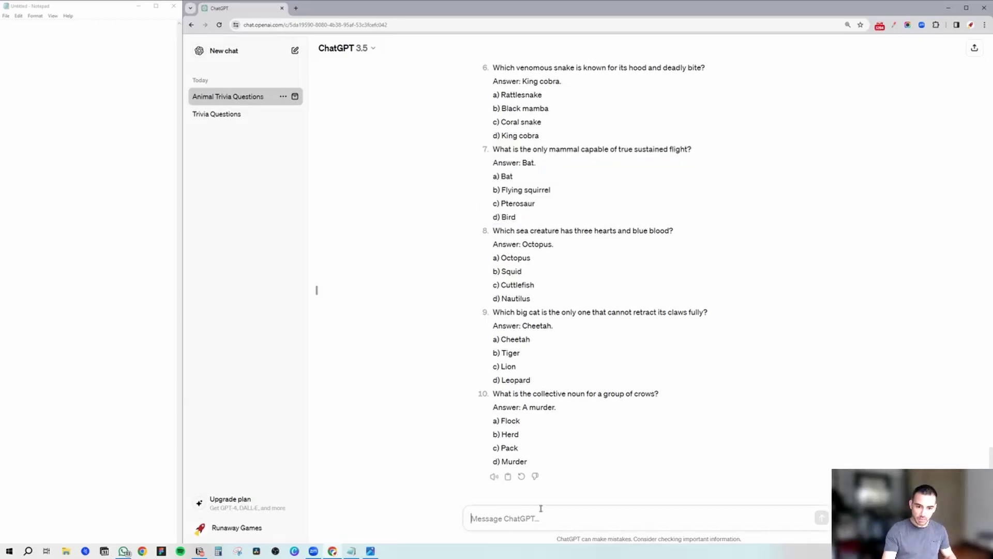
pyautogui.write('Now reme')
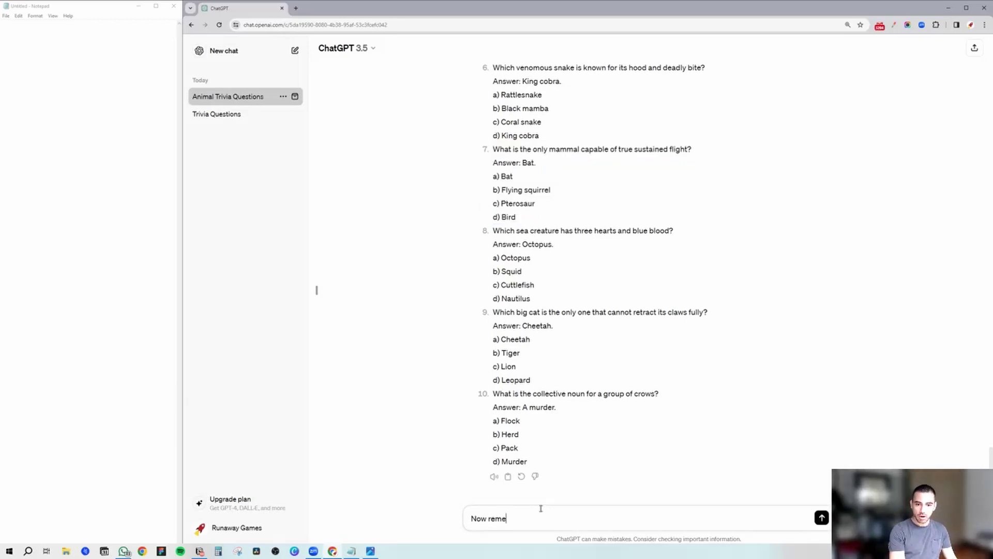
pyautogui.write('mber thi')
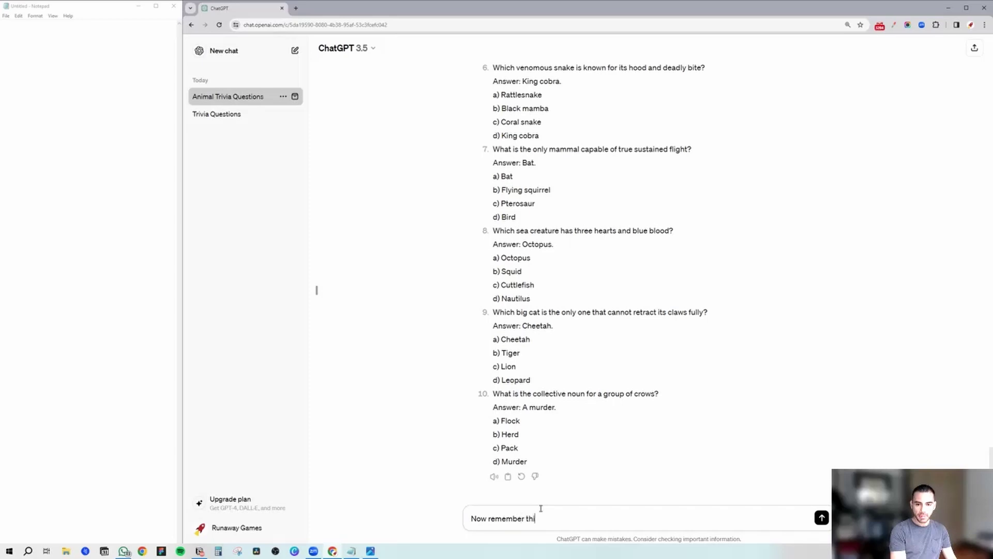
pyautogui.write('s format. Th')
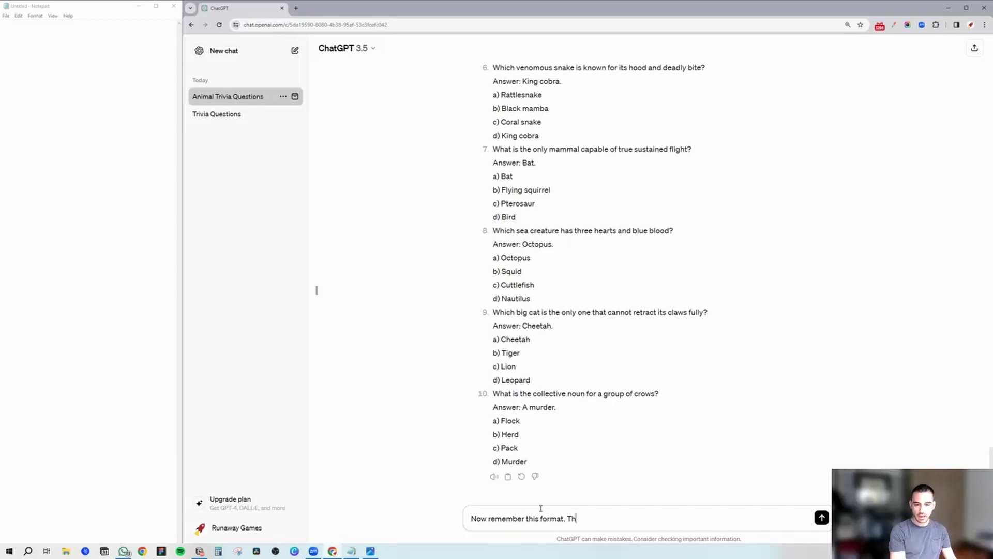
pyautogui.write('e forma')
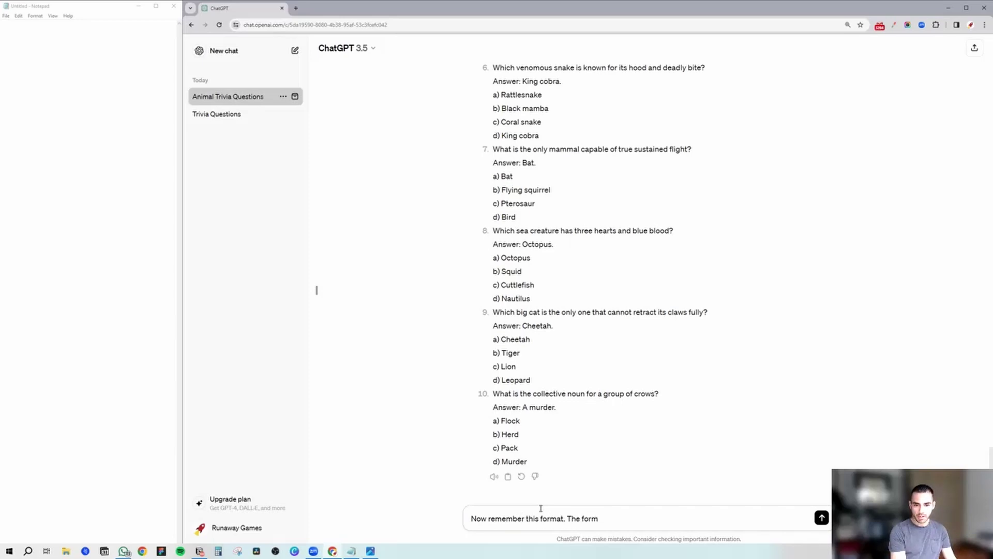
pyautogui.press('BackSpace')
pyautogui.press('BackSpace')
pyautogui.press('BackSpace')
pyautogui.press('BackSpace')
pyautogui.press('BackSpace')
pyautogui.press('BackSpace')
pyautogui.press('BackSpace')
pyautogui.press('BackSpace')
pyautogui.press('BackSpace')
pyautogui.press('BackSpace')
pyautogui.press('BackSpace')
pyautogui.press('BackSpace')
pyautogui.press('BackSpace')
pyautogui.press('BackSpace')
pyautogui.press('BackSpace')
pyautogui.press('BackSpace')
pyautogui.write('que')
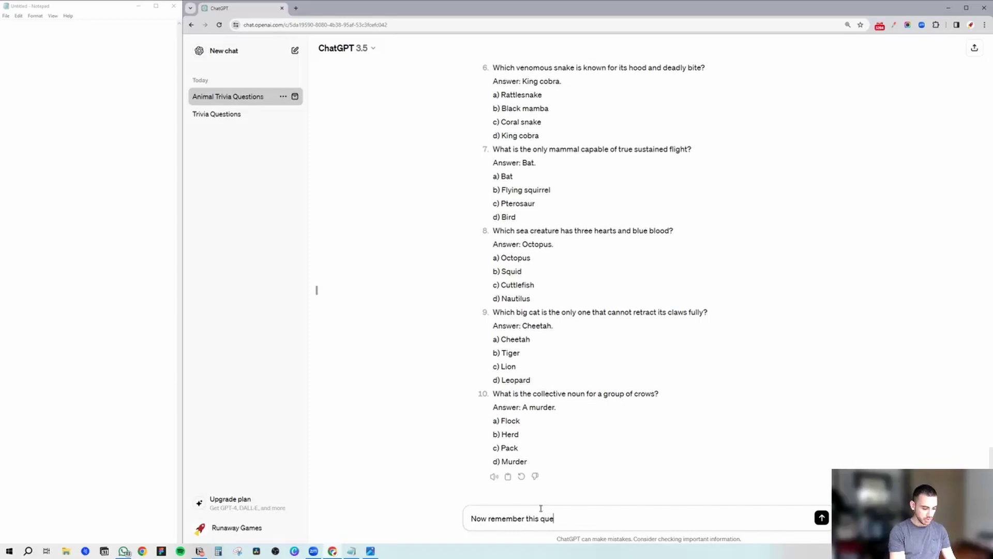
pyautogui.write('stion format w')
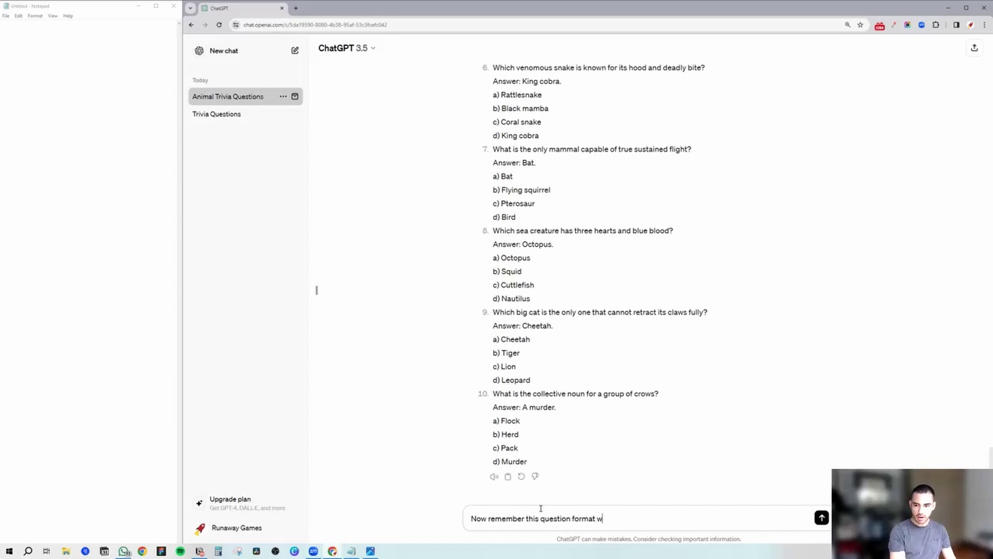
# Continue the prompt with "where the answer follows the question".
pyautogui.write('here the answer is followed')
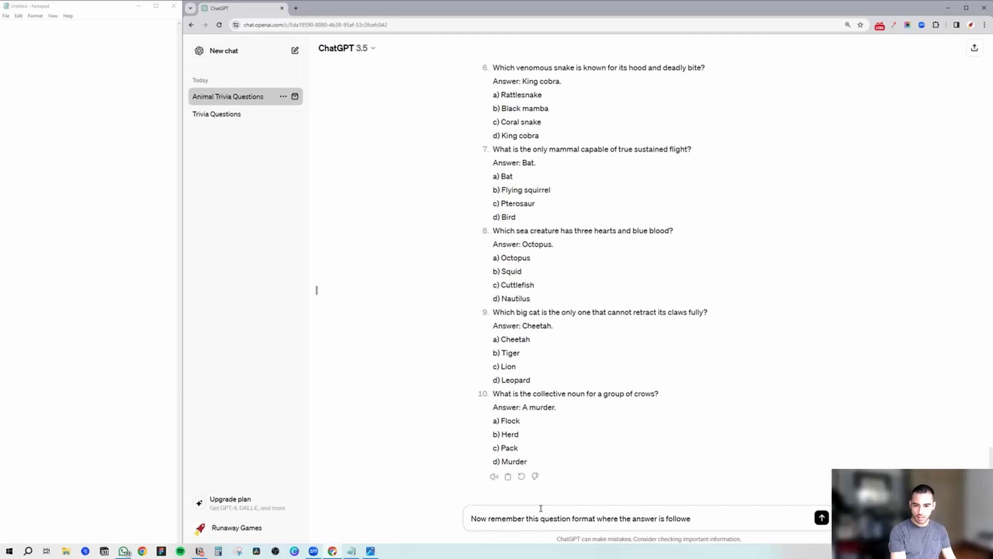
pyautogui.press('BackSpace')
pyautogui.press('BackSpace')
pyautogui.press('BackSpace')
pyautogui.press('BackSpace')
pyautogui.press('BackSpace')
pyautogui.press('BackSpace')
pyautogui.press('BackSpace')
pyautogui.press('BackSpace')
pyautogui.press('BackSpace')
pyautogui.press('BackSpace')
pyautogui.press('BackSpace')
pyautogui.press('BackSpace')
pyautogui.press('BackSpace')
pyautogui.press('BackSpace')
pyautogui.press('BackSpace')
pyautogui.write('nswer follows the question')
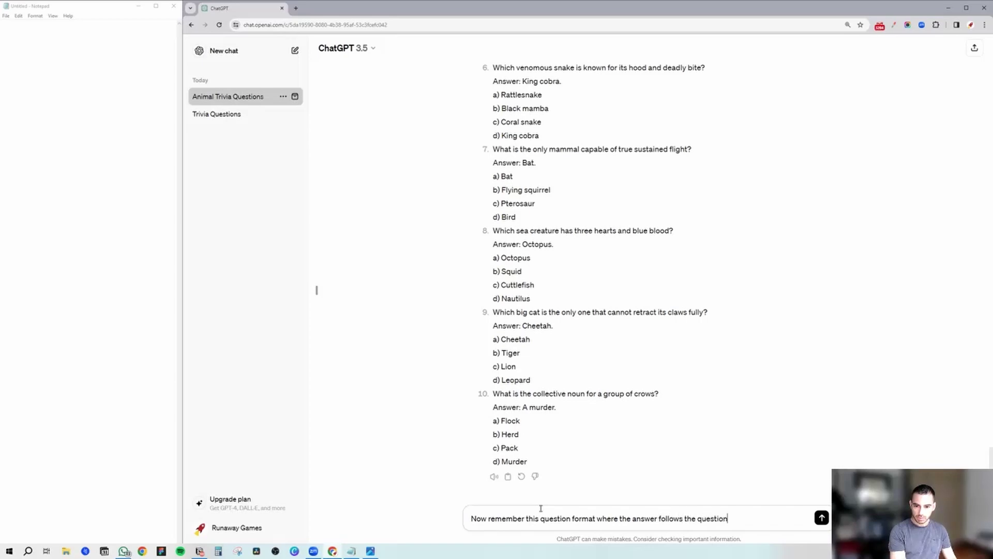
# Complete the prompt's first sentence with ", and four multiple choice answers follow the answer.".
pyautogui.write(', and four m')
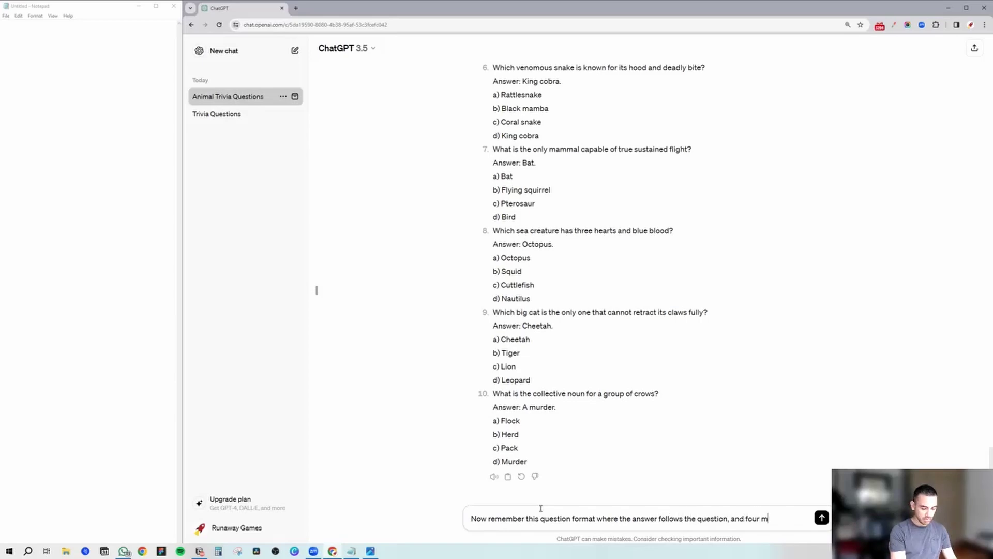
pyautogui.write('ultiple choice ')
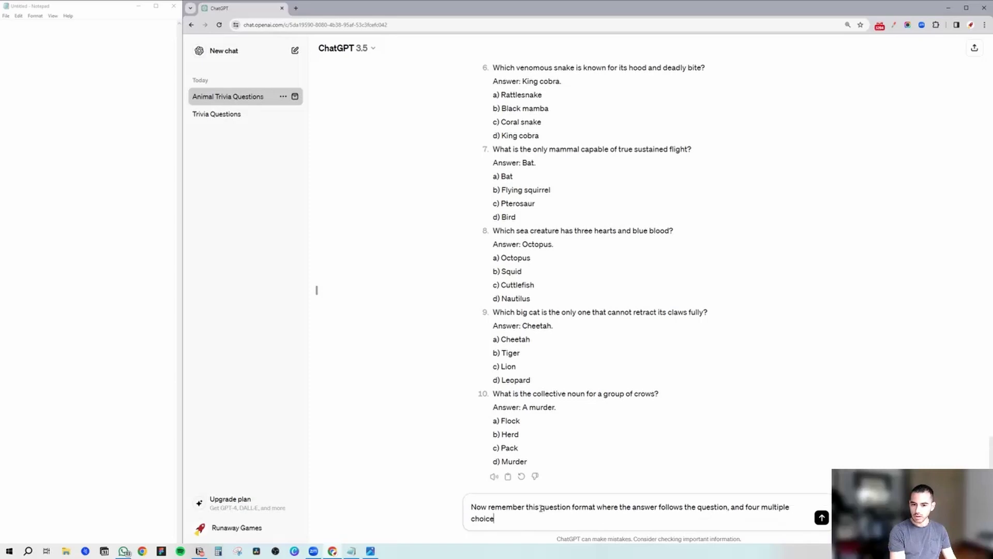
pyautogui.write('answers for')
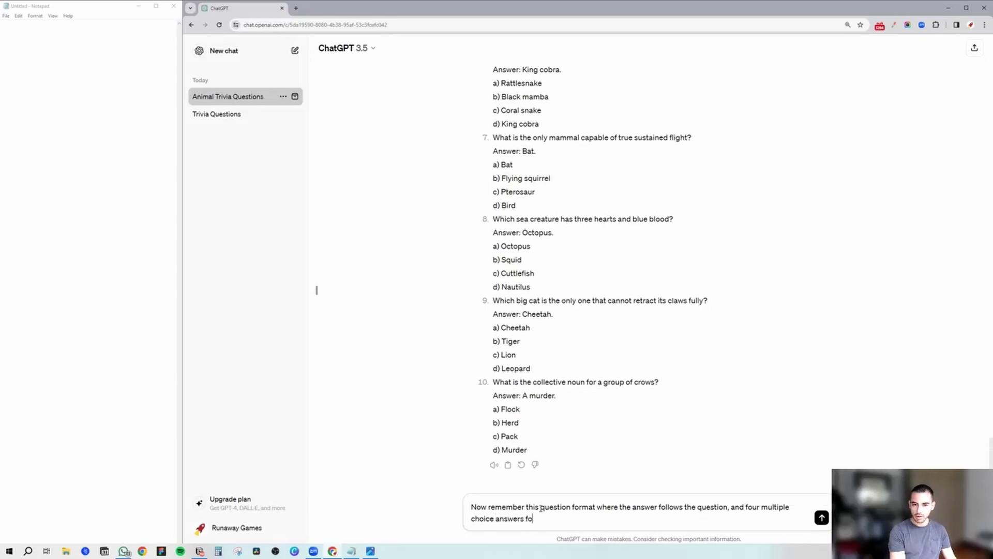
pyautogui.press('BackSpace')
pyautogui.press('BackSpace')
pyautogui.press('BackSpace')
pyautogui.write('ollow the answer.')
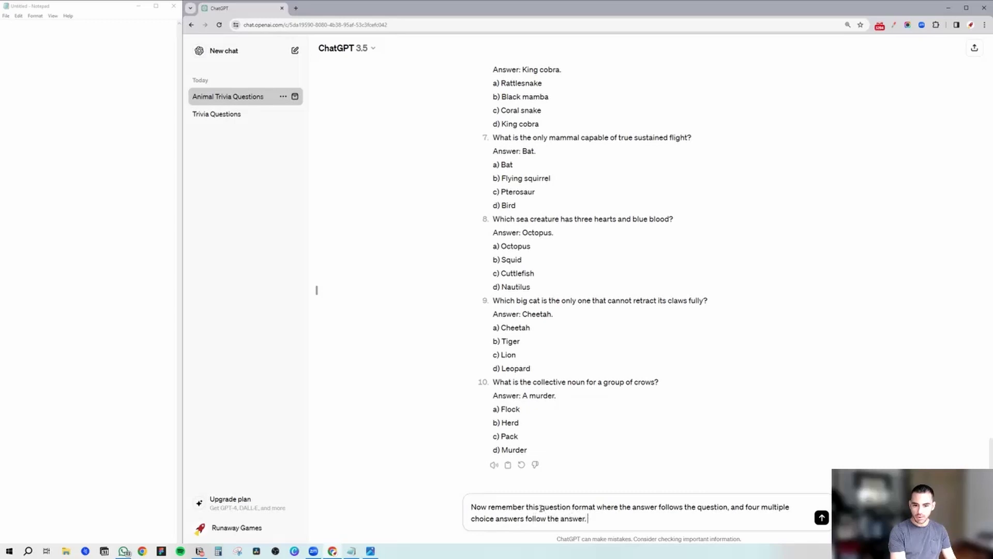
# Add the sentence "I will refer to it moving forward as "Our Format"" to the prompt.
pyautogui.write(' I will re')
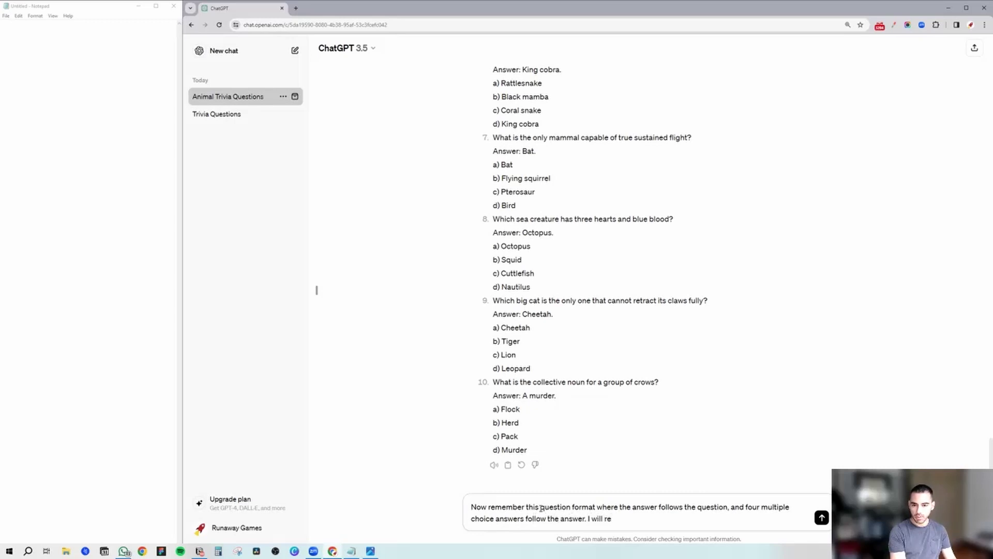
pyautogui.write('fer to it moving')
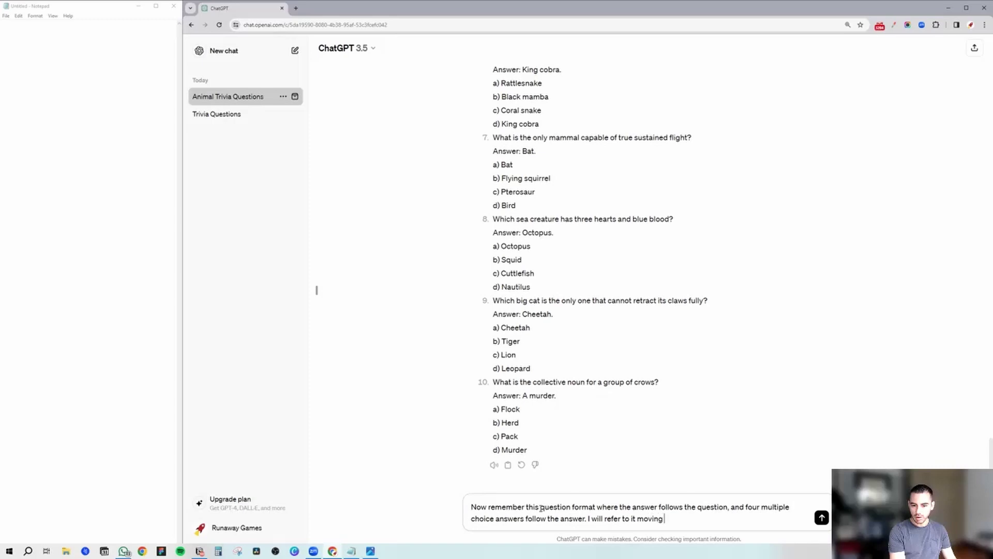
pyautogui.write(' forward as "')
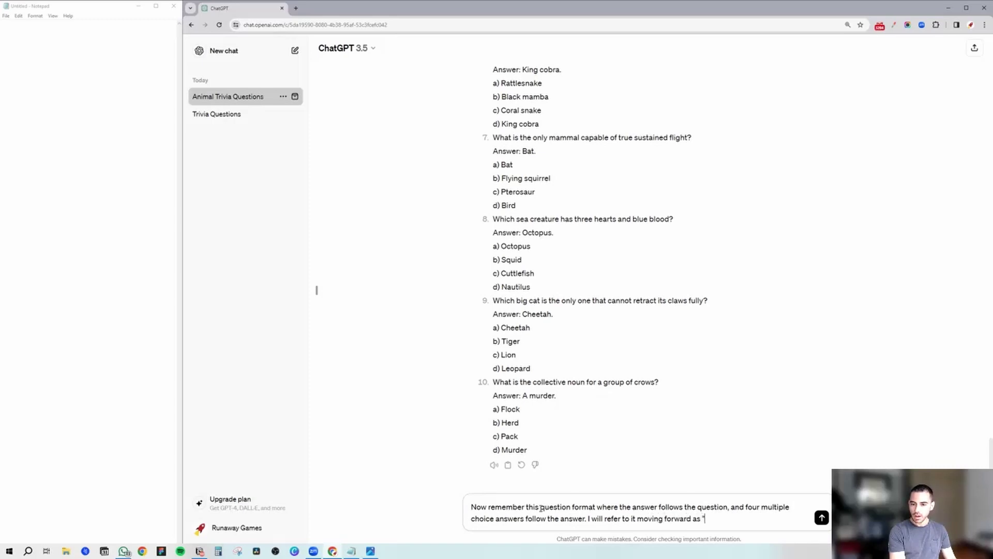
pyautogui.write('Our Format"')
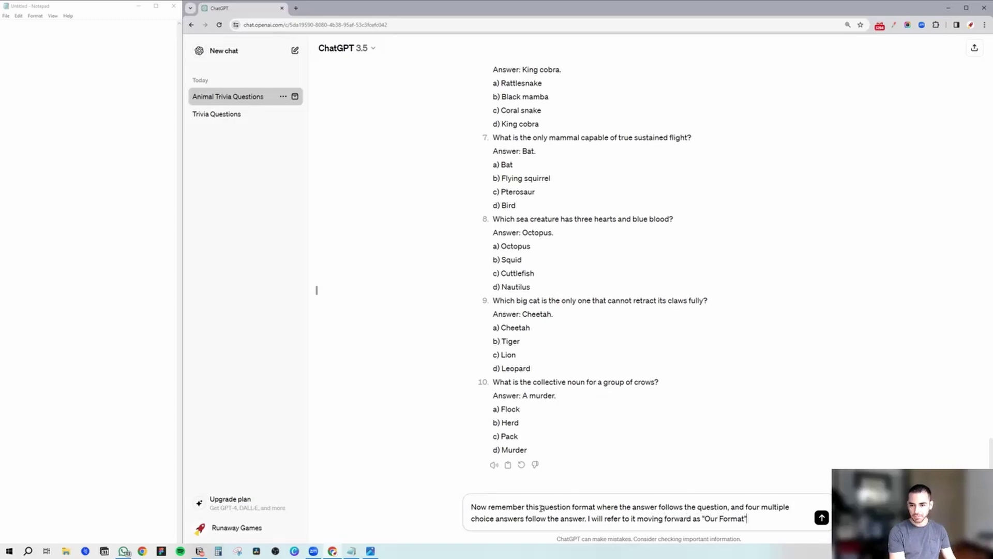
# Begin a new paragraph in the prompt, after a blank line, with "For reference, this is the format here".
pyautogui.hotkey('shift', 'Return')
pyautogui.hotkey('shift', 'Return')
pyautogui.write('For re')
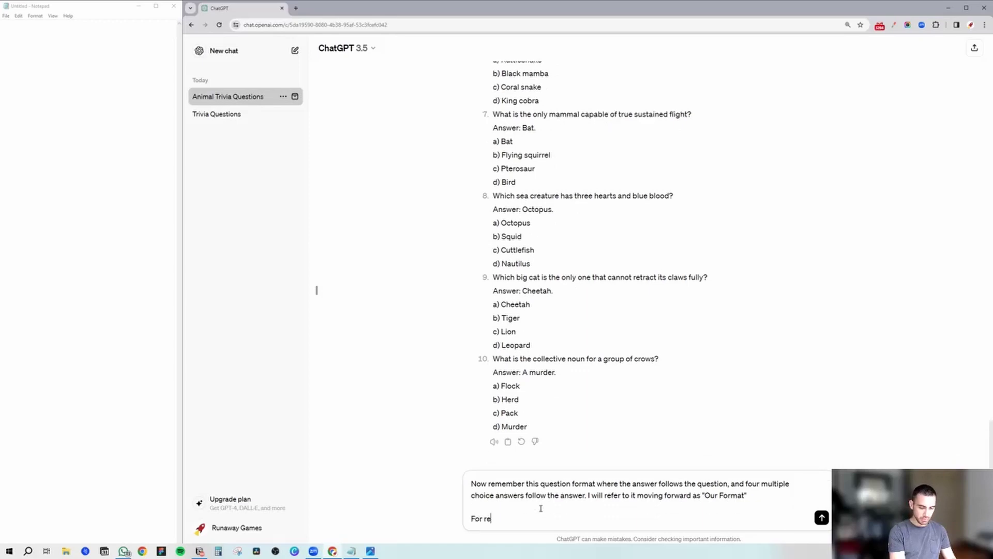
pyautogui.write('ference, this is')
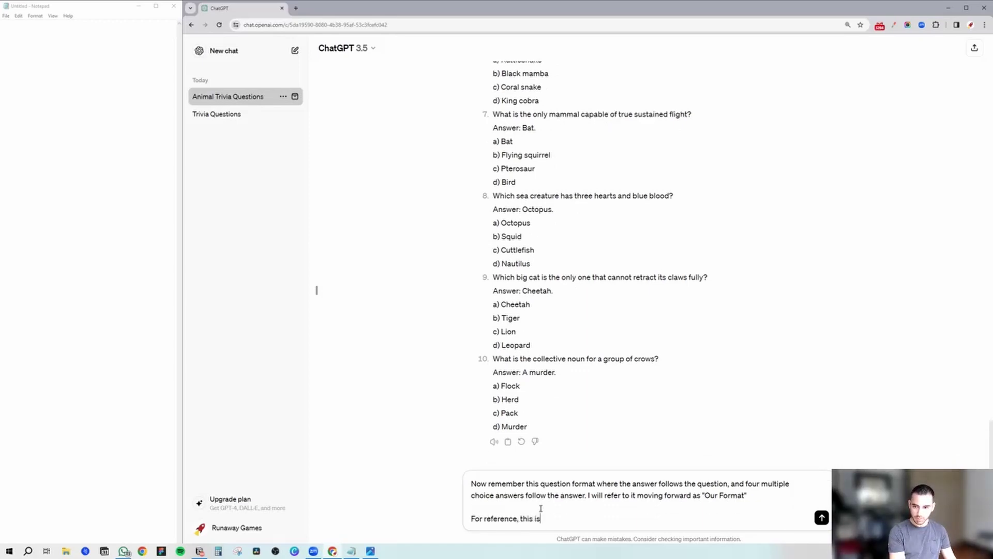
pyautogui.write(' the format here')
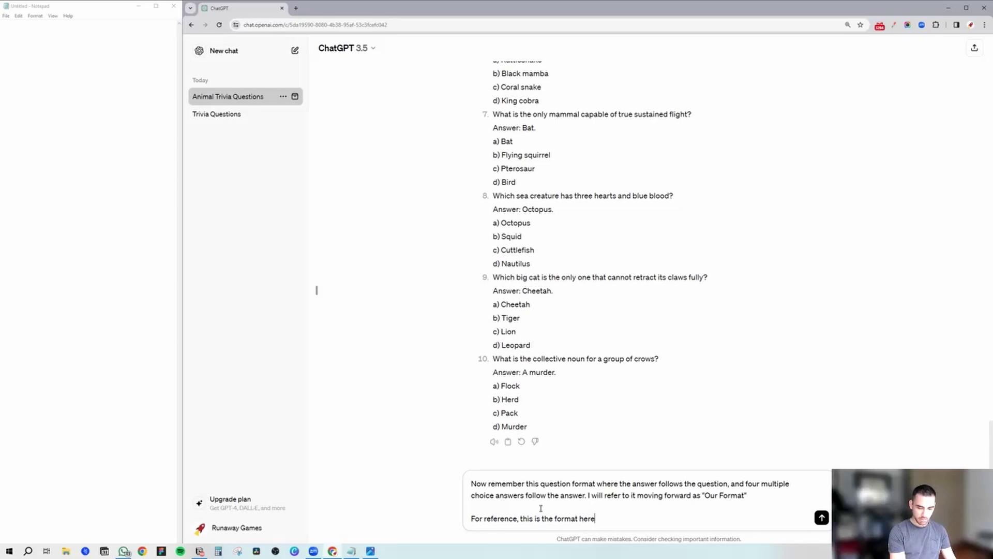
# Finish the line with "in an example:", add the bat question with its answer and four options below it, and send the prompt.
pyautogui.hotkey('shift', 'Return')
pyautogui.press('BackSpace')
pyautogui.write(':')
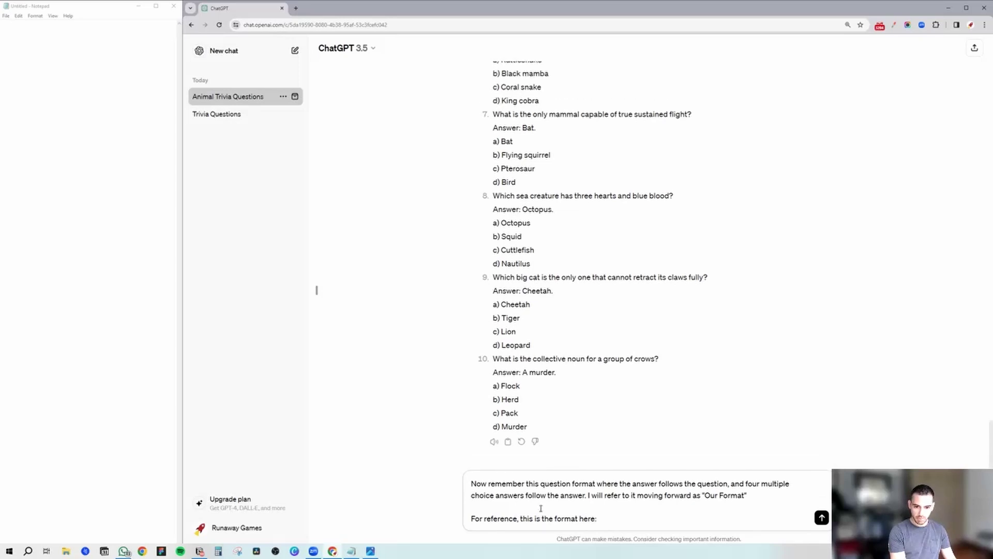
pyautogui.write('n a n example:')
pyautogui.hotkey('shift', 'Return')
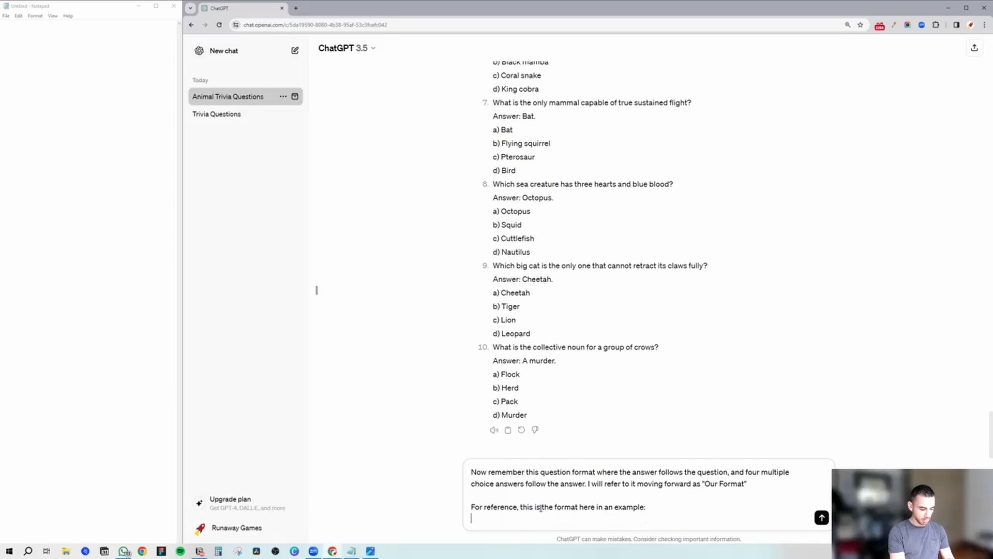
pyautogui.write('What is the only mammal capable of true sustained flight? Answer: Bat. a) Bat b) Flying squirrel c) Pterosaur d) Bird')
pyautogui.press('Return')
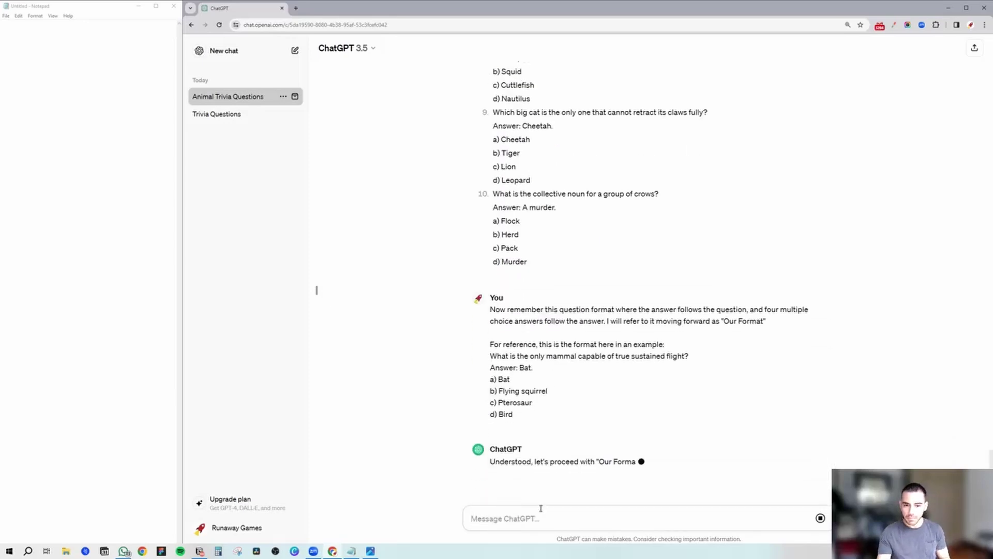
# Copy question 10 about the collective noun for crows, with its answer and options, into the empty Notepad document.
pyautogui.scroll(3, 516, 389)
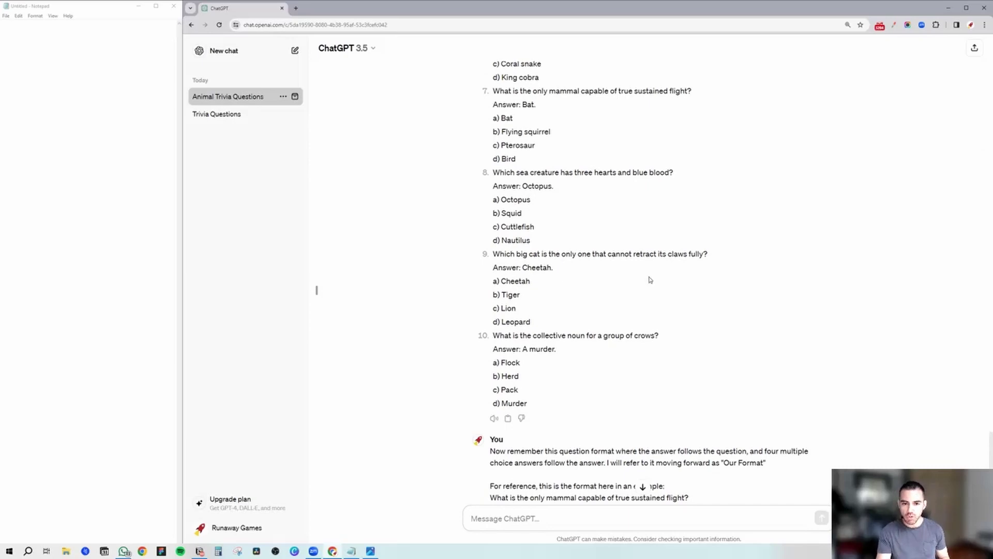
pyautogui.scroll(1, 509, 310)
pyautogui.scroll(3, 510, 309)
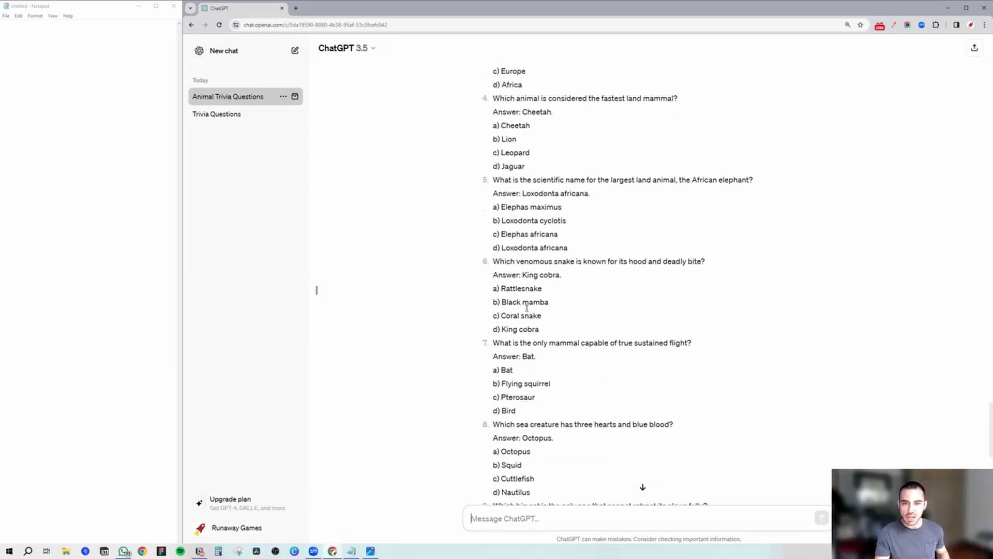
pyautogui.scroll(-3, 528, 317)
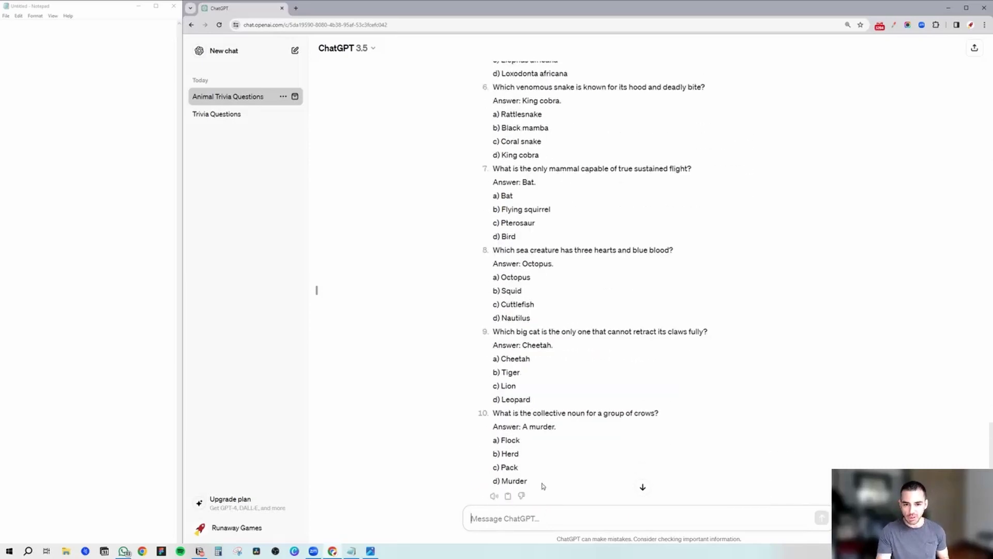
pyautogui.moveTo(541, 484); pyautogui.dragTo(488, 419)
pyautogui.hotkey('ctrl', 'c')
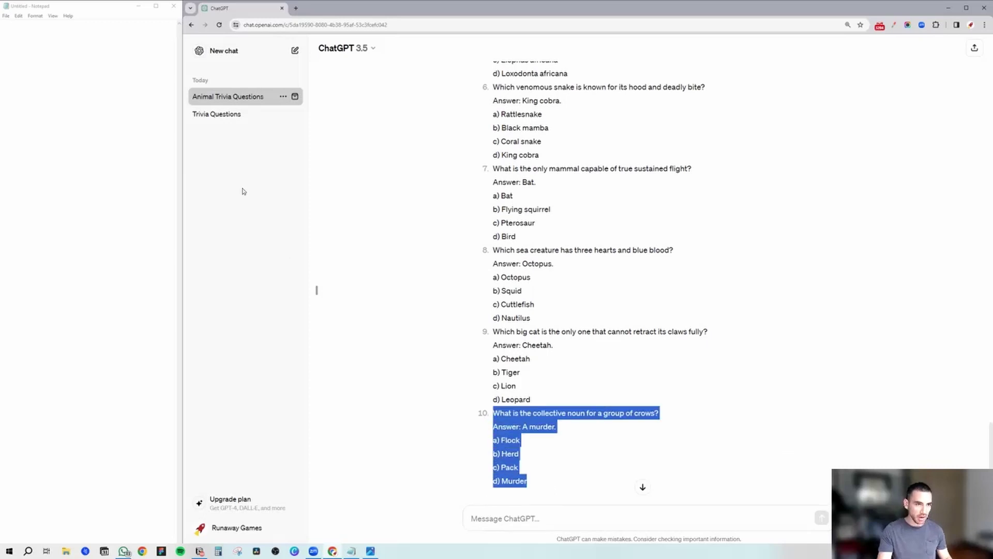
pyautogui.click(80, 86)
pyautogui.hotkey('ctrl', 'v')
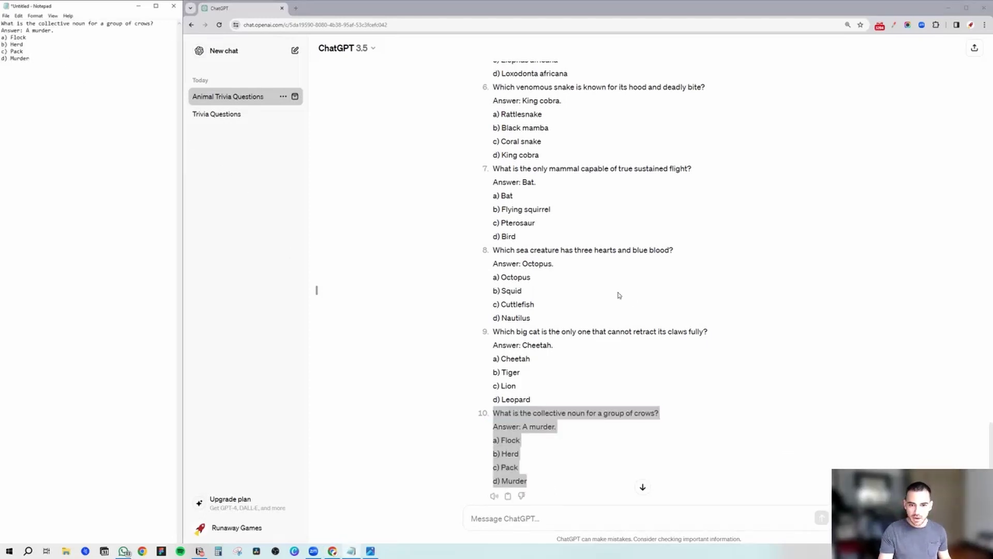
# Copy question 8 about the sea creature with three hearts into Notepad, separated from the crow question by a blank line.
pyautogui.moveTo(528, 332); pyautogui.dragTo(568, 399)
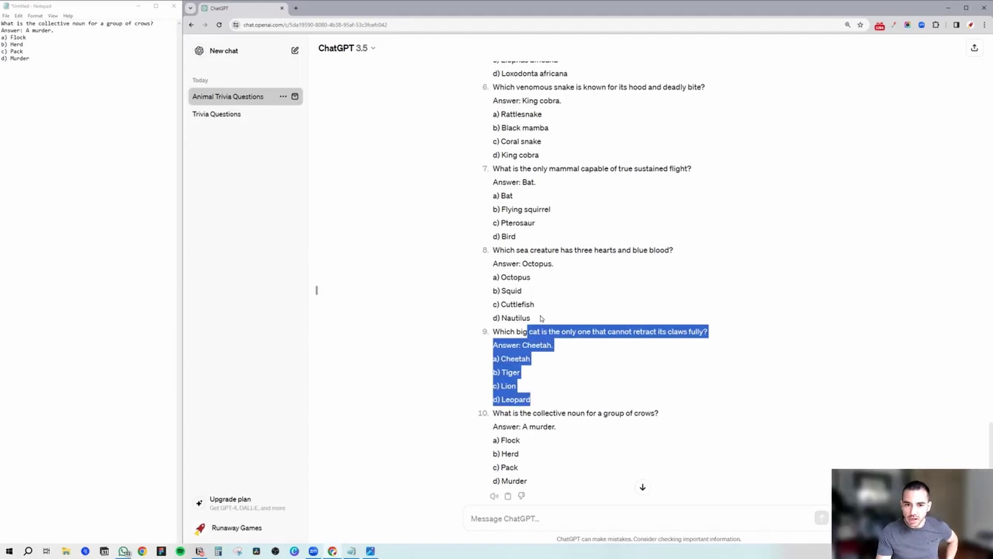
pyautogui.click(541, 320)
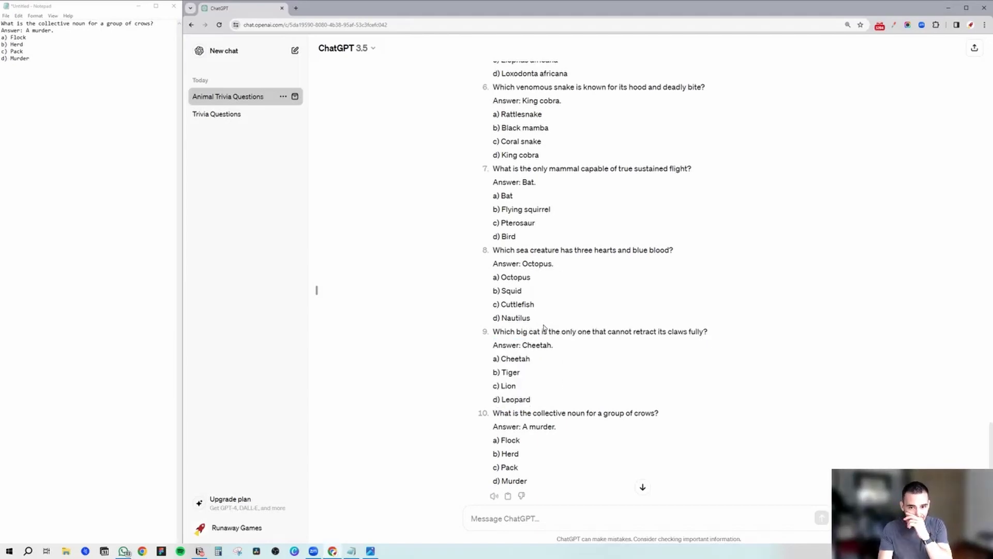
pyautogui.scroll(1, 545, 327)
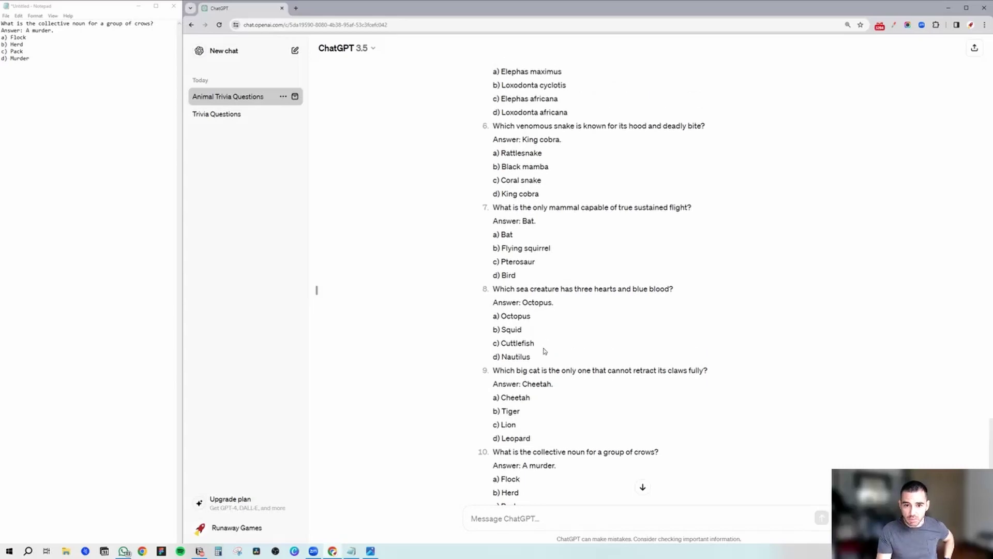
pyautogui.moveTo(541, 362); pyautogui.dragTo(496, 292)
pyautogui.hotkey('ctrl', 'c')
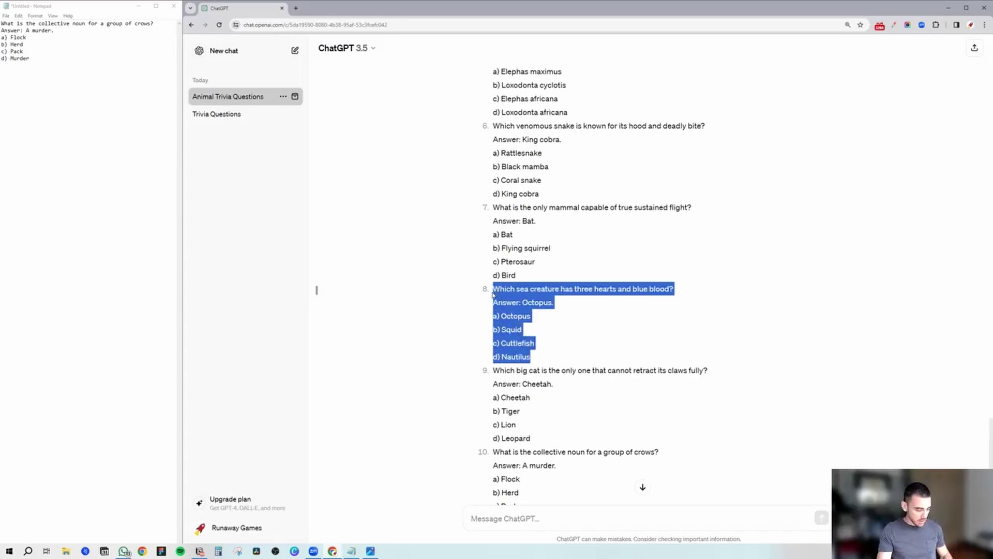
pyautogui.click(87, 92)
pyautogui.press('Return')
pyautogui.hotkey('ctrl', 'v')
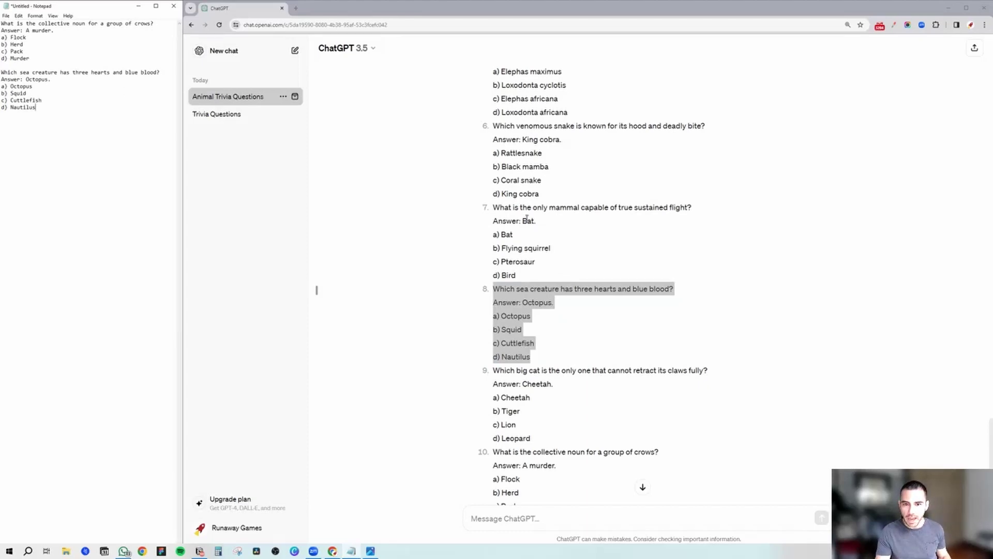
# Review the remaining Animal Kingdom questions, from the venomous snake up to the largest bear, for ones worth keeping.
pyautogui.scroll(1, 525, 222)
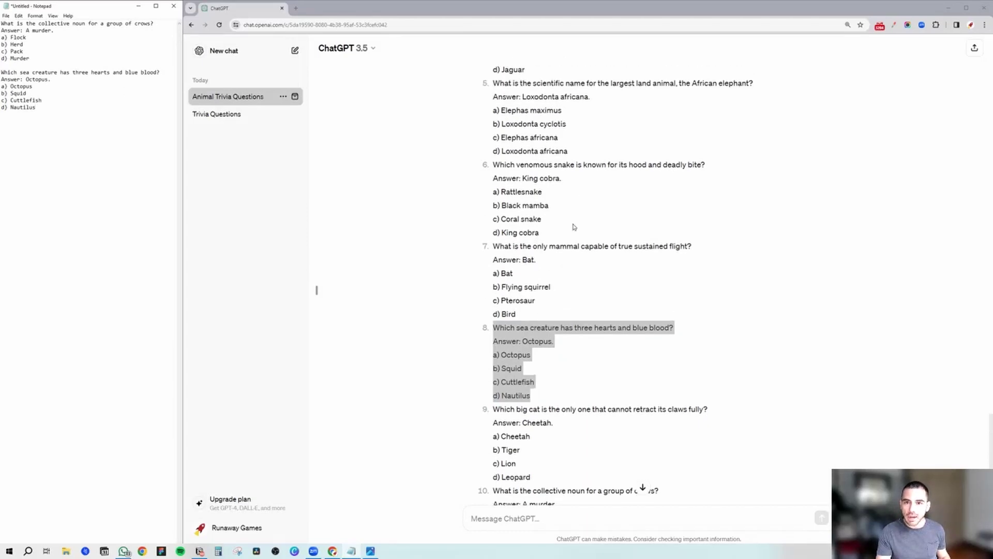
pyautogui.moveTo(539, 233); pyautogui.dragTo(506, 178)
pyautogui.scroll(2, 516, 209)
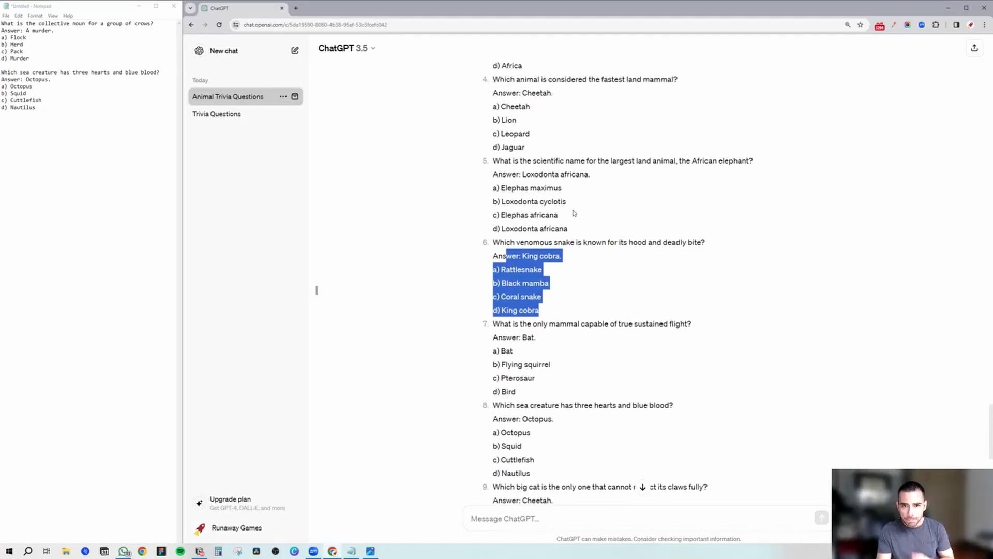
pyautogui.scroll(2, 593, 212)
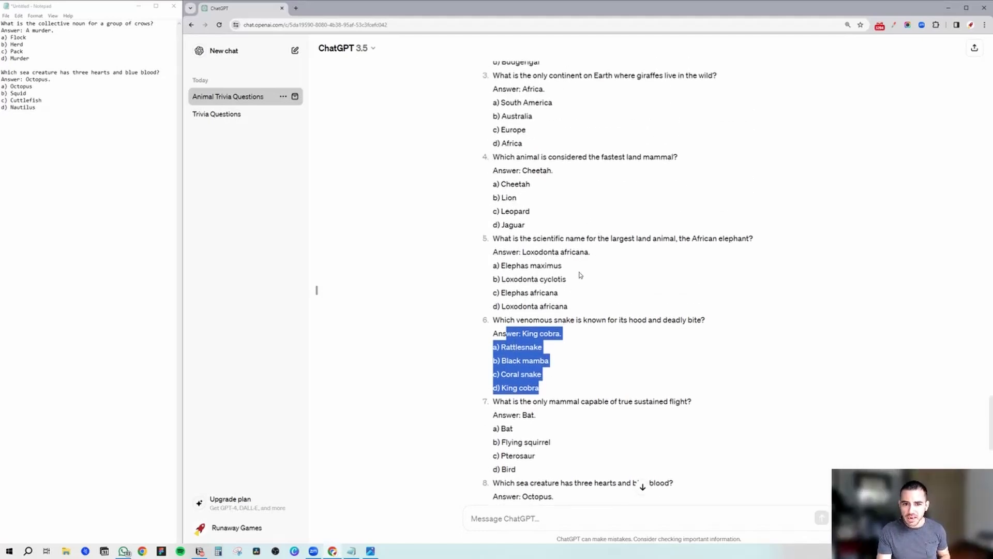
pyautogui.scroll(2, 561, 241)
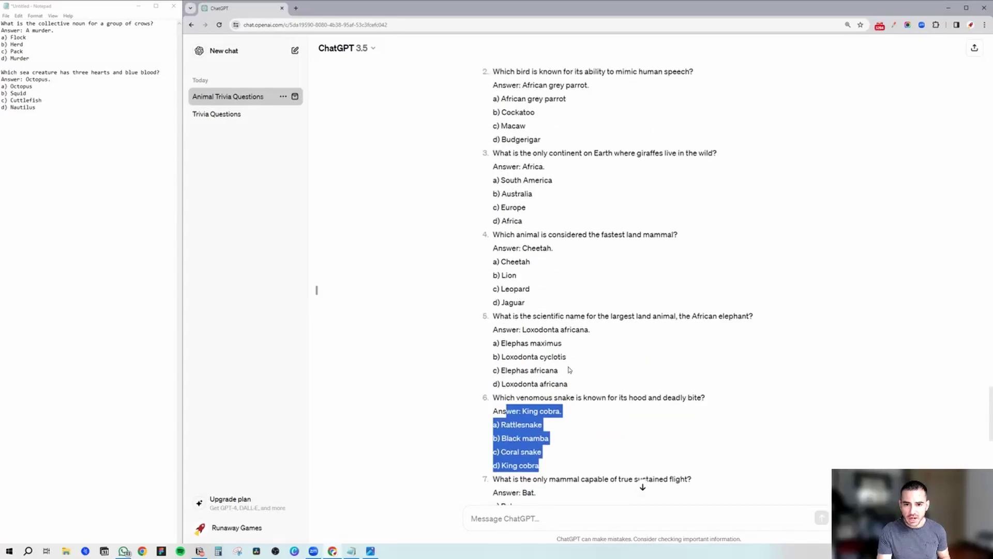
pyautogui.moveTo(521, 236); pyautogui.dragTo(539, 277)
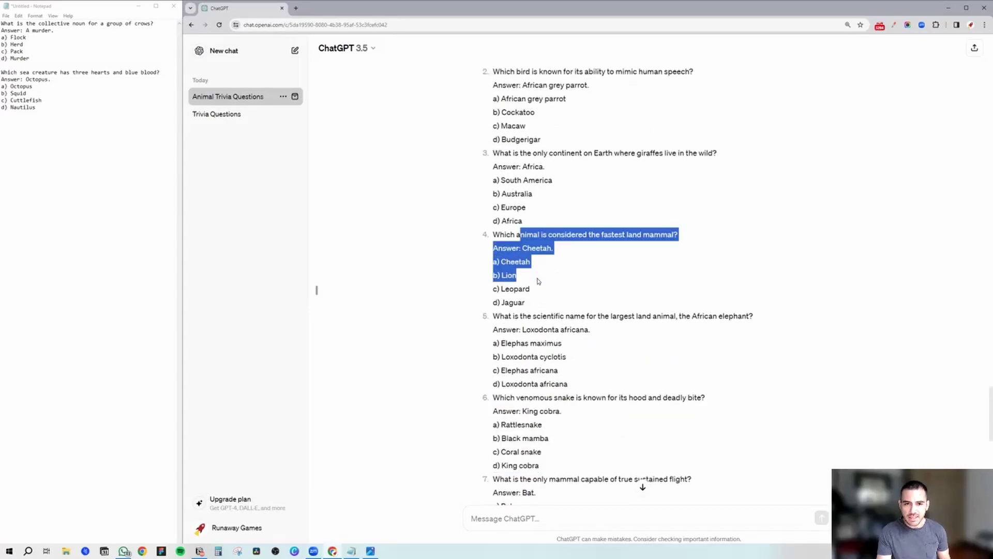
pyautogui.scroll(2, 539, 277)
pyautogui.moveTo(505, 230); pyautogui.dragTo(519, 277)
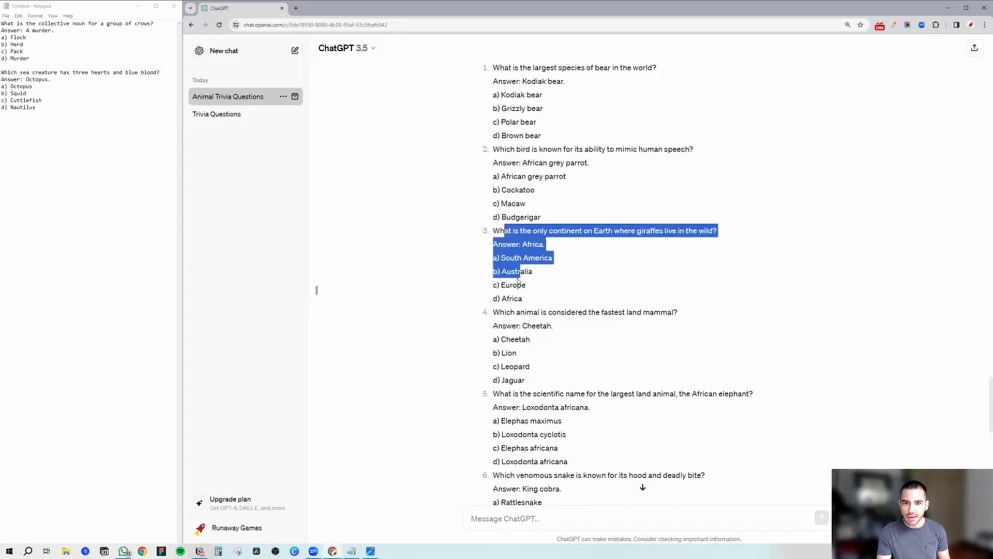
pyautogui.scroll(2, 519, 277)
pyautogui.moveTo(506, 227); pyautogui.dragTo(555, 278)
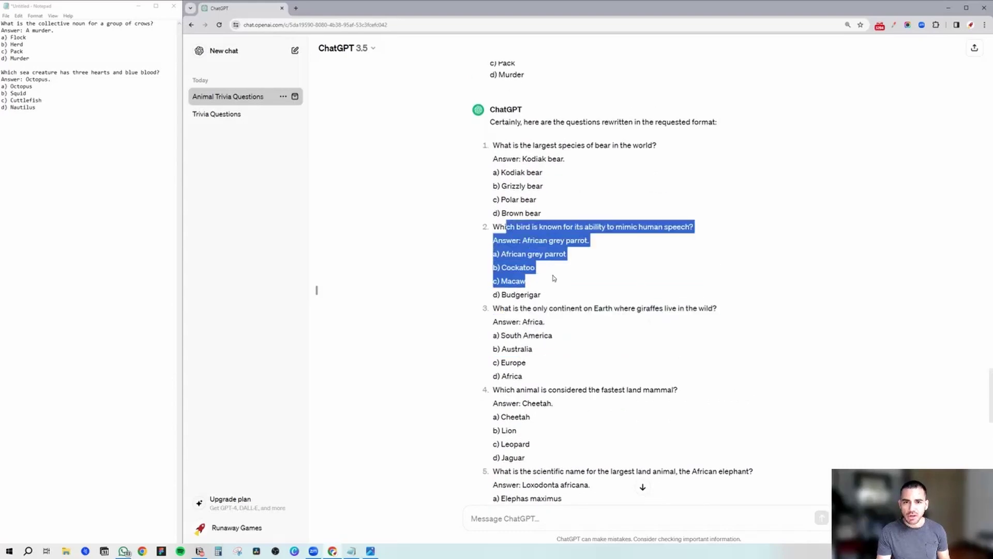
pyautogui.moveTo(533, 146); pyautogui.dragTo(542, 207)
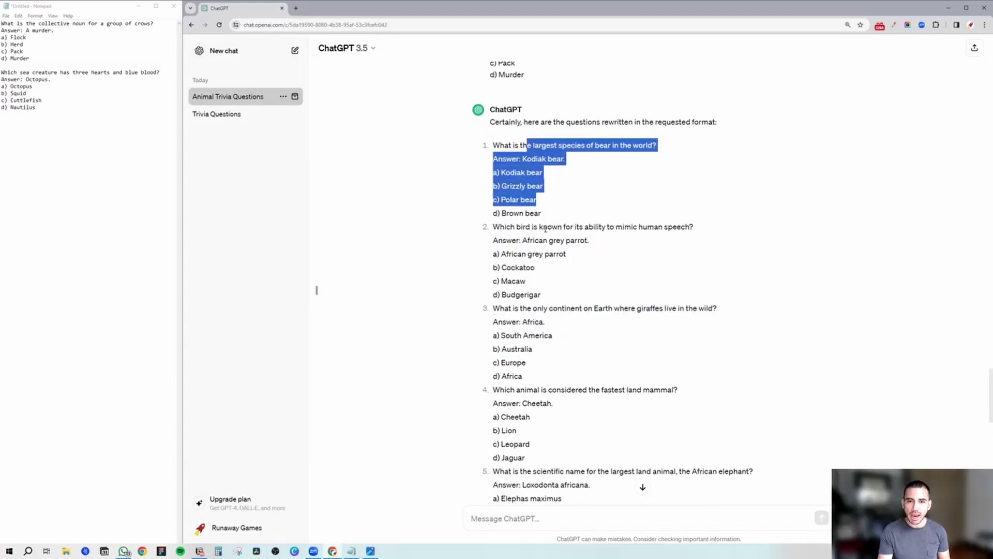
pyautogui.scroll(-4, 541, 207)
pyautogui.click(591, 524)
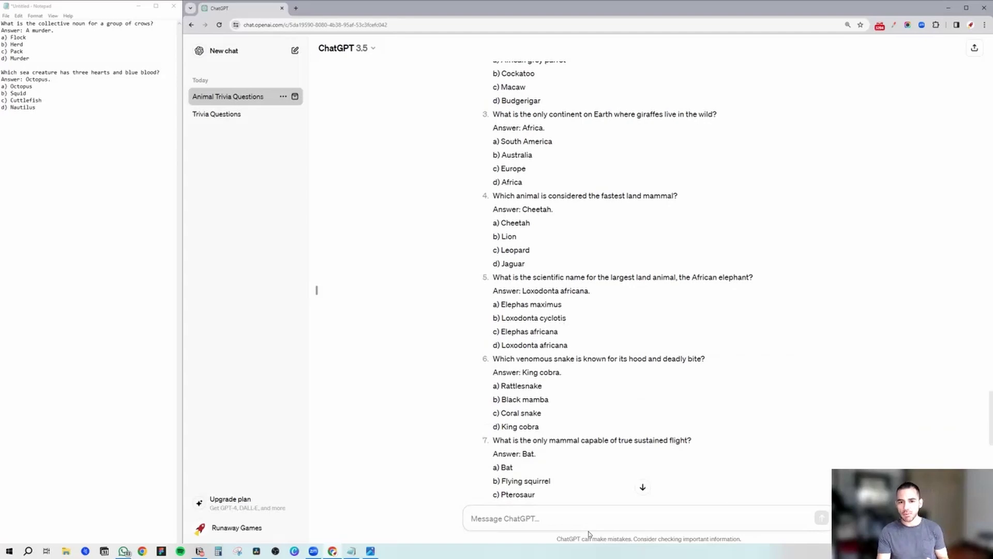
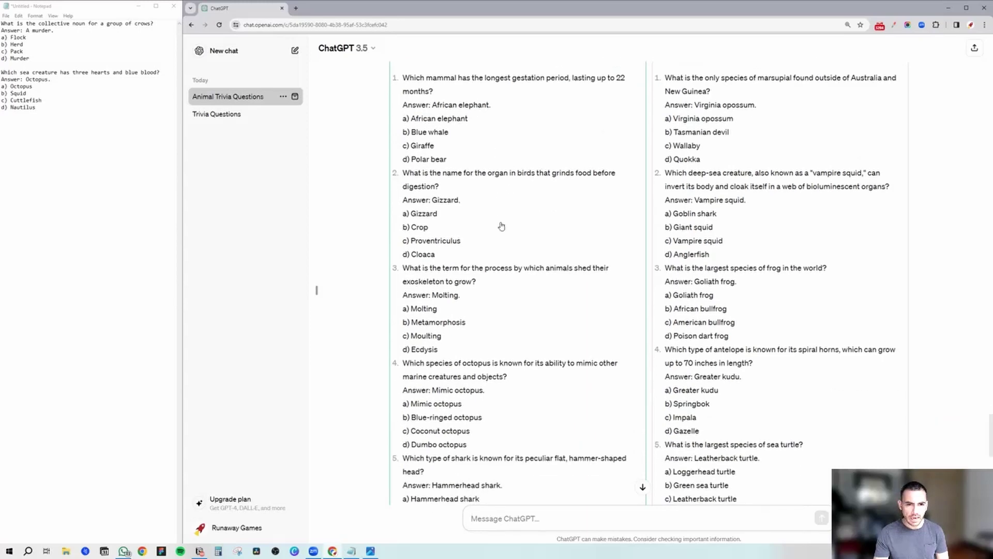
# Choose the first of the two alternative responses with harder Animal Kingdom questions and return to the start of its list.
pyautogui.scroll(-2, 501, 226)
pyautogui.click(502, 227)
pyautogui.scroll(7, 502, 268)
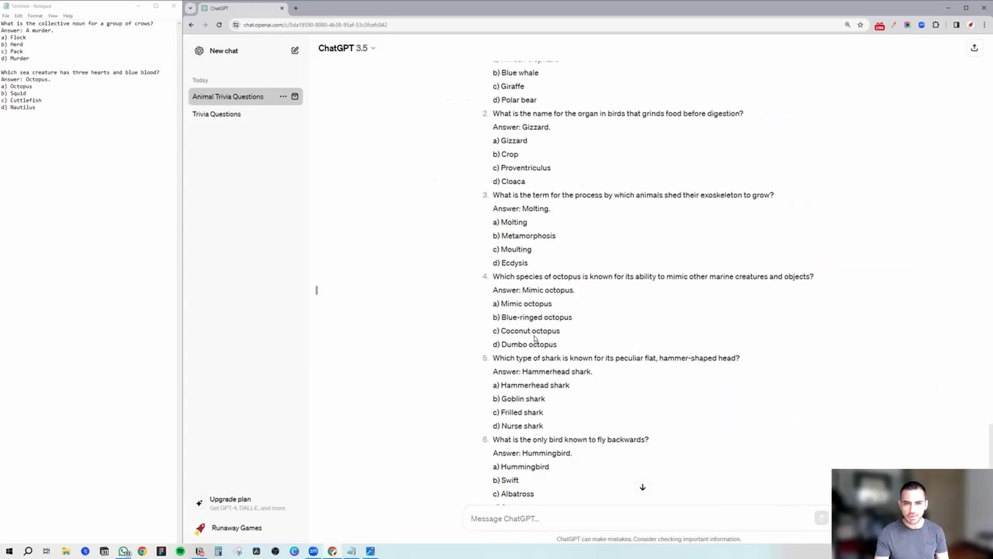
pyautogui.scroll(-3, 541, 334)
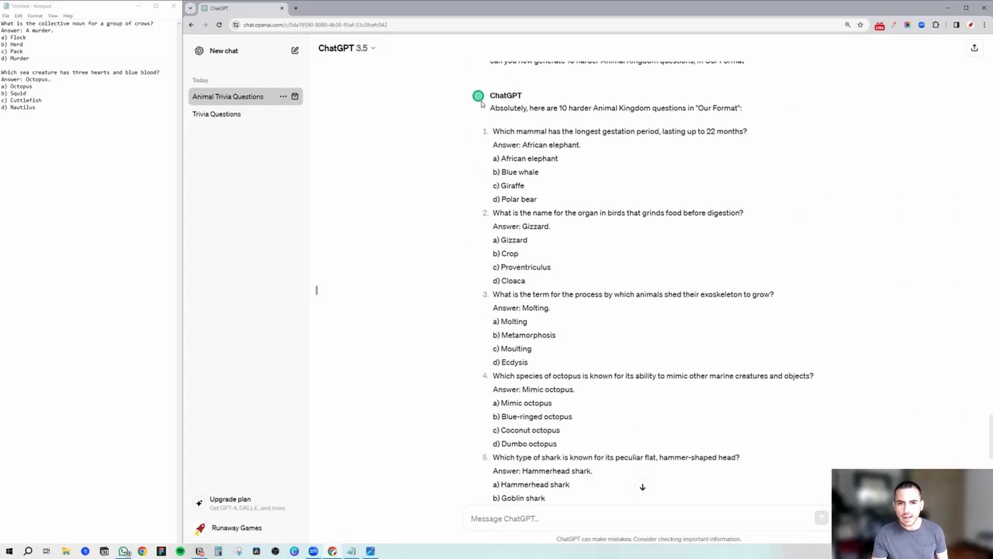
# Copy harder question 1 about the longest gestation period into Notepad, a blank line below the sea creature question.
pyautogui.moveTo(511, 131); pyautogui.dragTo(550, 198)
pyautogui.click(550, 197)
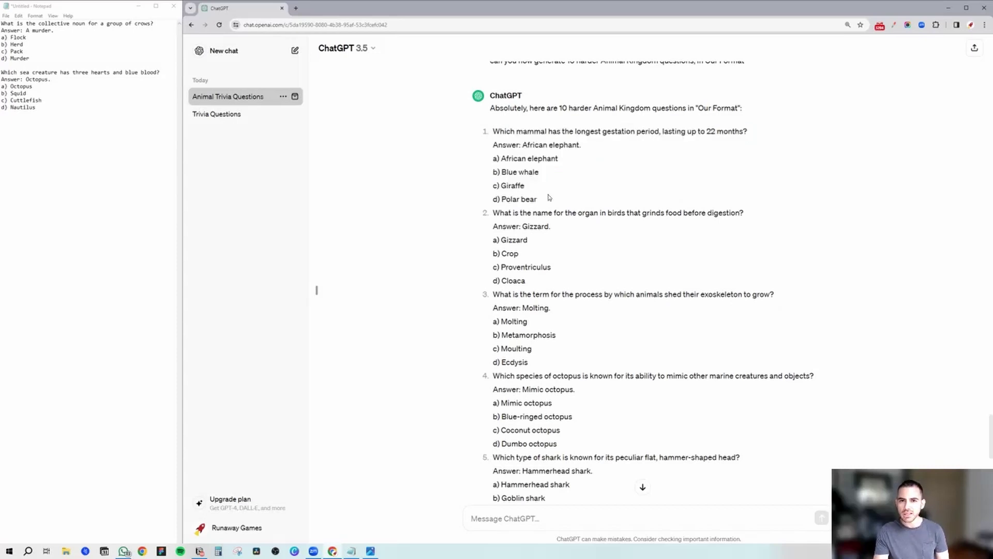
pyautogui.moveTo(539, 199); pyautogui.dragTo(489, 132)
pyautogui.hotkey('ctrl', 'c')
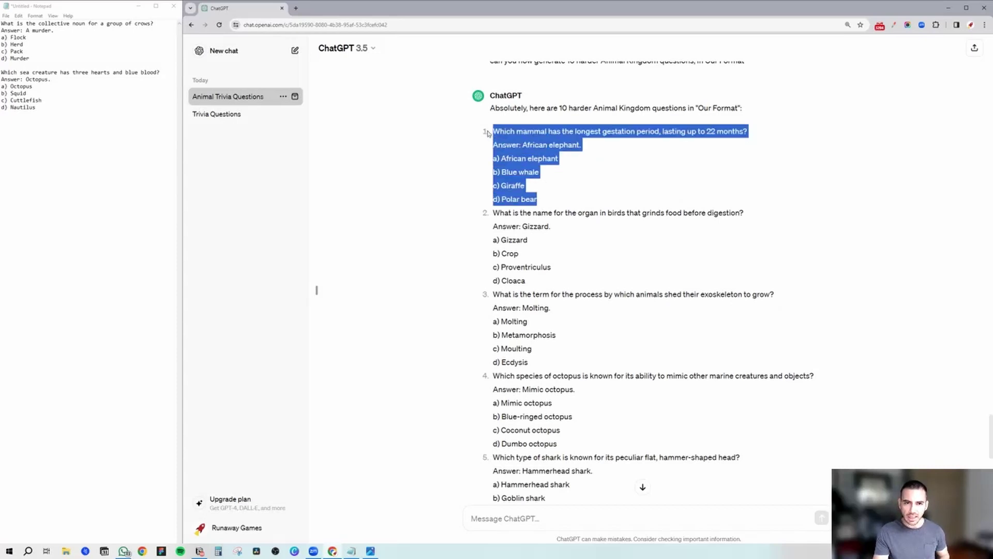
pyautogui.click(40, 147)
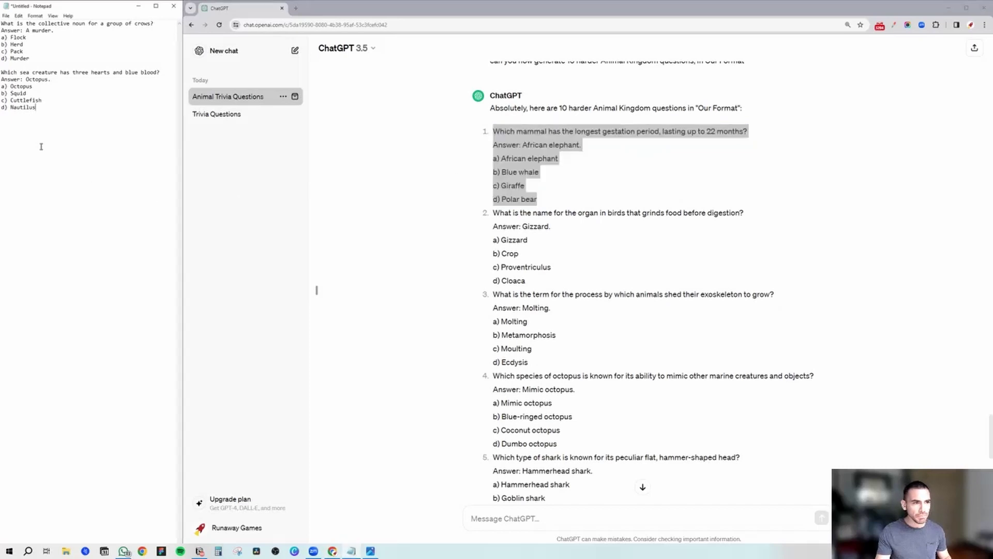
pyautogui.hotkey('ctrl', 'v')
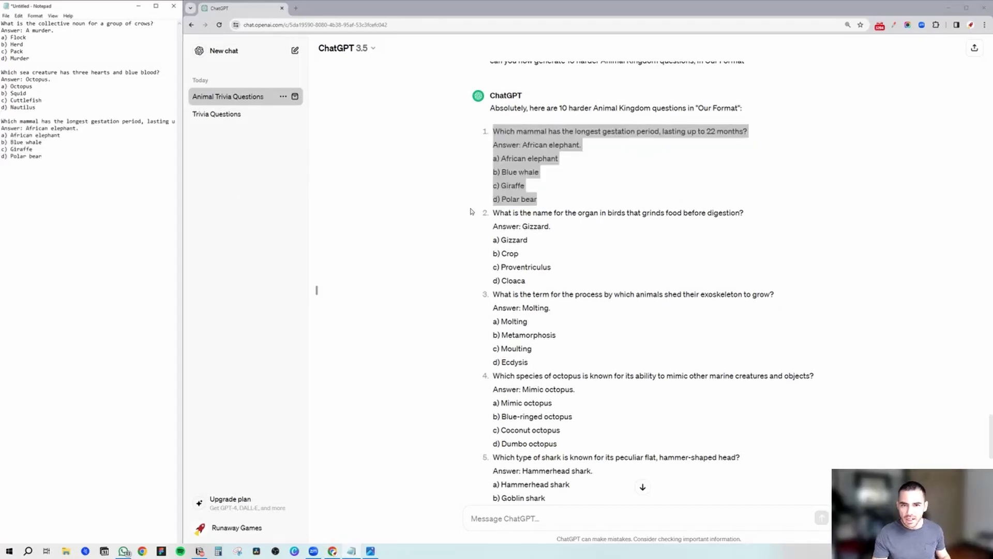
# Copy harder question 2 about the food-grinding organ in birds into Notepad, a blank line below the gestation question.
pyautogui.scroll(-1, 473, 211)
pyautogui.scroll(-1, 516, 204)
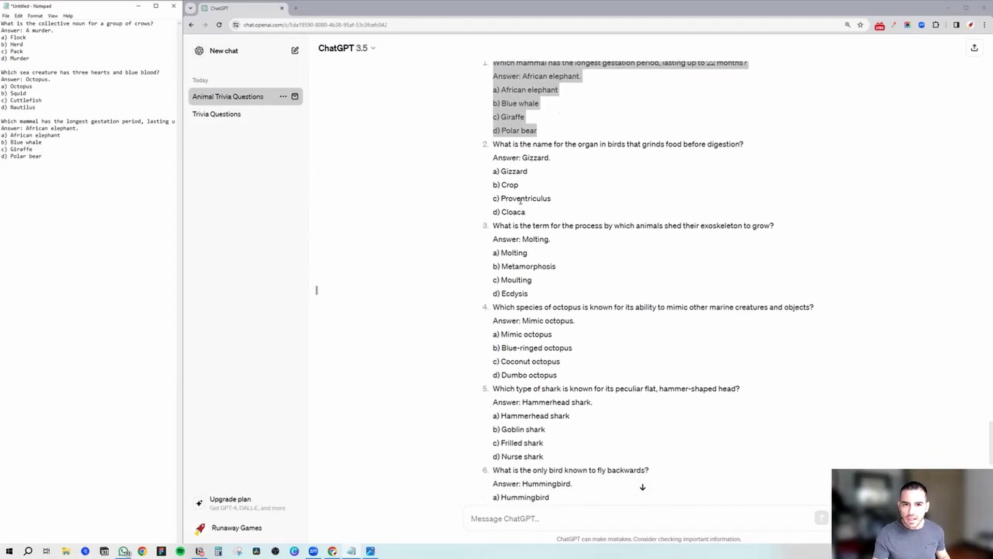
pyautogui.moveTo(562, 133); pyautogui.dragTo(633, 183)
pyautogui.click(541, 207)
pyautogui.moveTo(541, 207); pyautogui.dragTo(496, 138)
pyautogui.hotkey('ctrl', 'c')
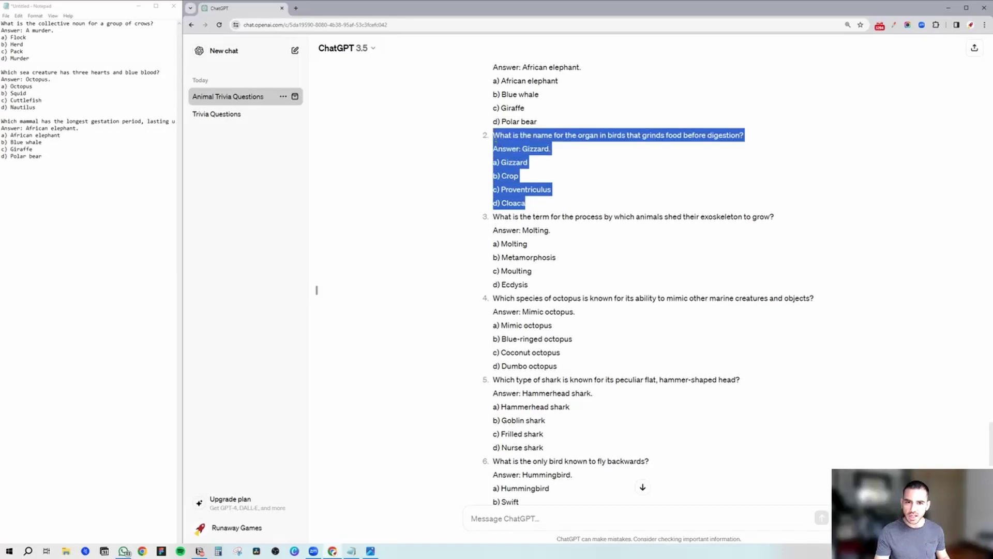
pyautogui.click(52, 191)
pyautogui.hotkey('ctrl', 'v')
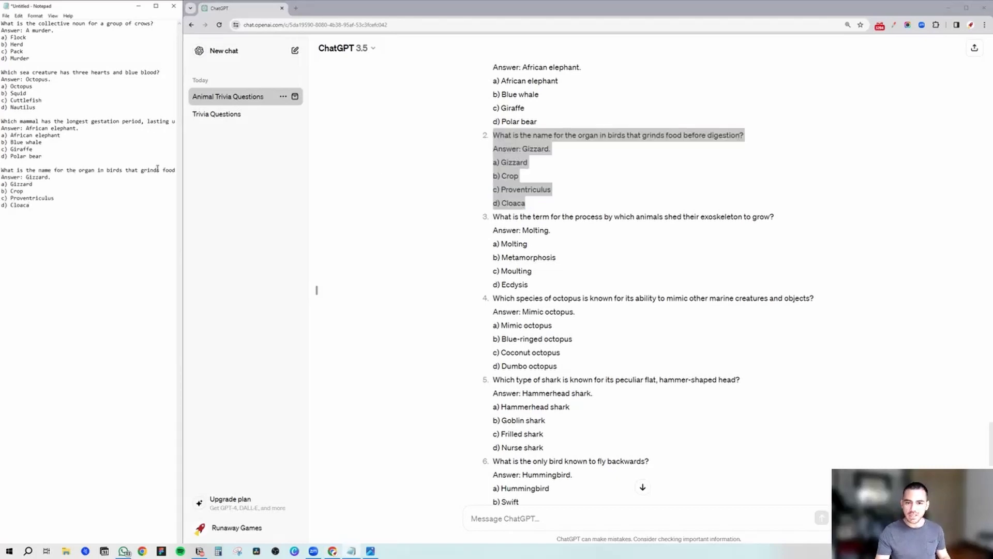
# Compare the kinds of answers in harder questions 1 and 2, the longest gestation period and the food-grinding organ.
pyautogui.click(509, 178)
pyautogui.scroll(3, 509, 178)
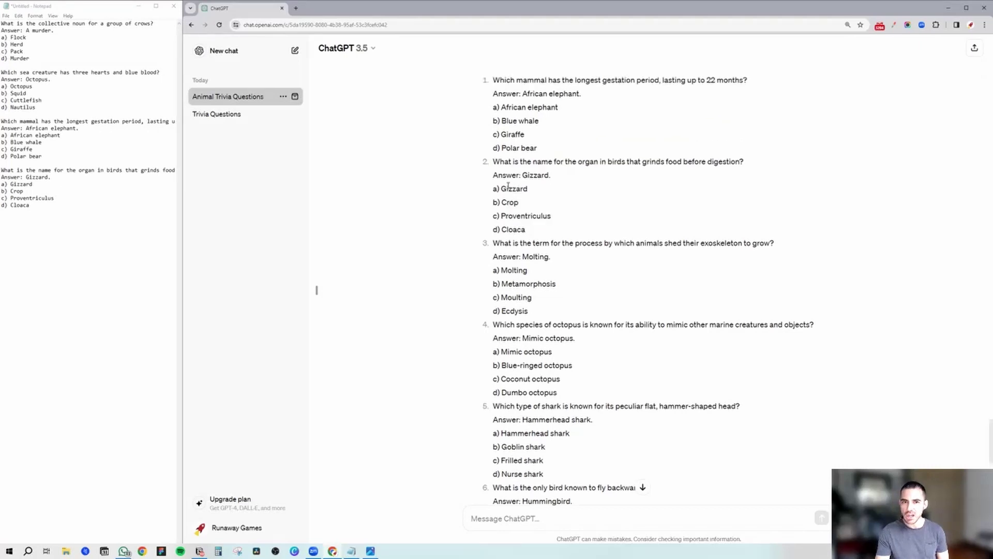
pyautogui.moveTo(493, 145); pyautogui.dragTo(600, 147)
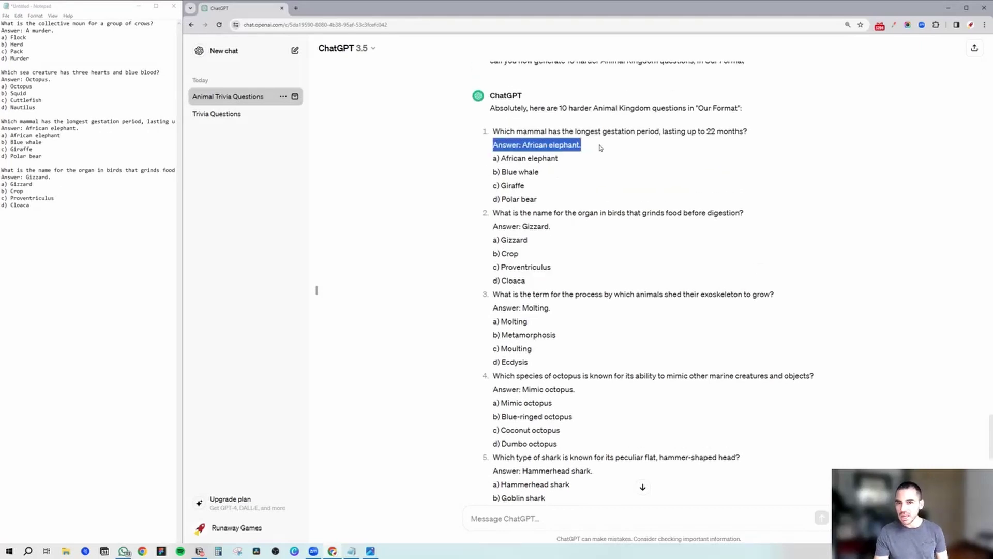
pyautogui.moveTo(493, 226); pyautogui.dragTo(549, 227)
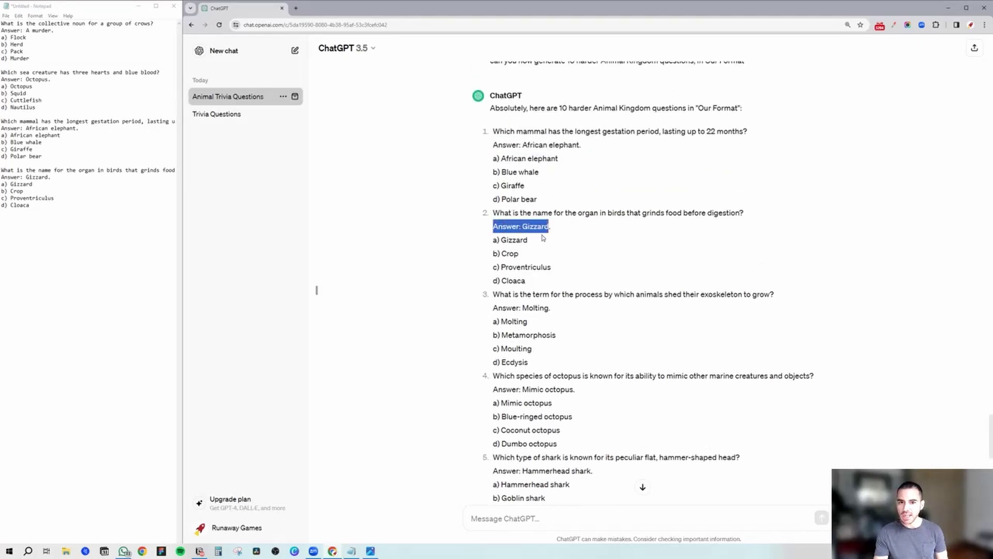
# Copy harder question 2 about the food-grinding organ in birds, including its answer and four options.
pyautogui.scroll(-2, 518, 257)
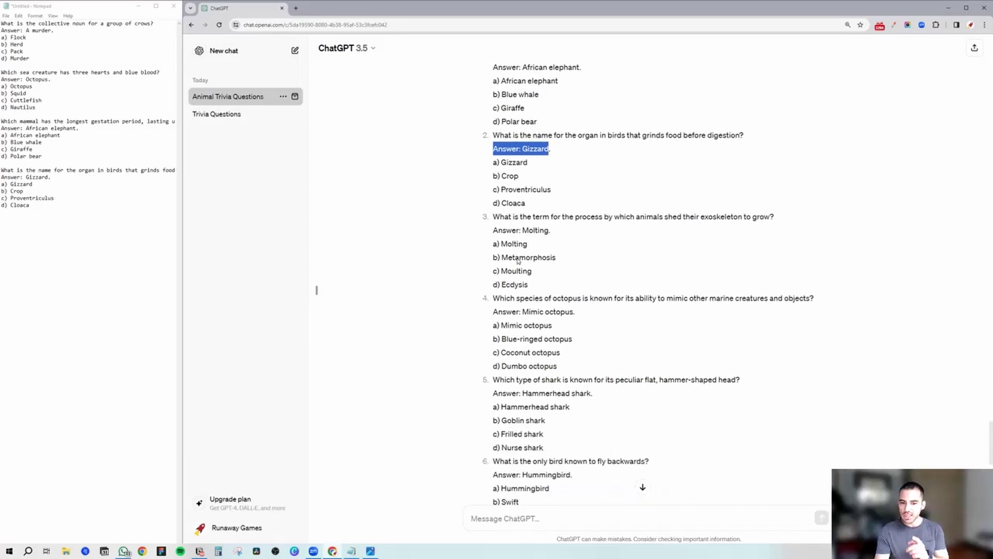
pyautogui.moveTo(527, 204); pyautogui.dragTo(493, 136)
pyautogui.hotkey('ctrl', 'c')
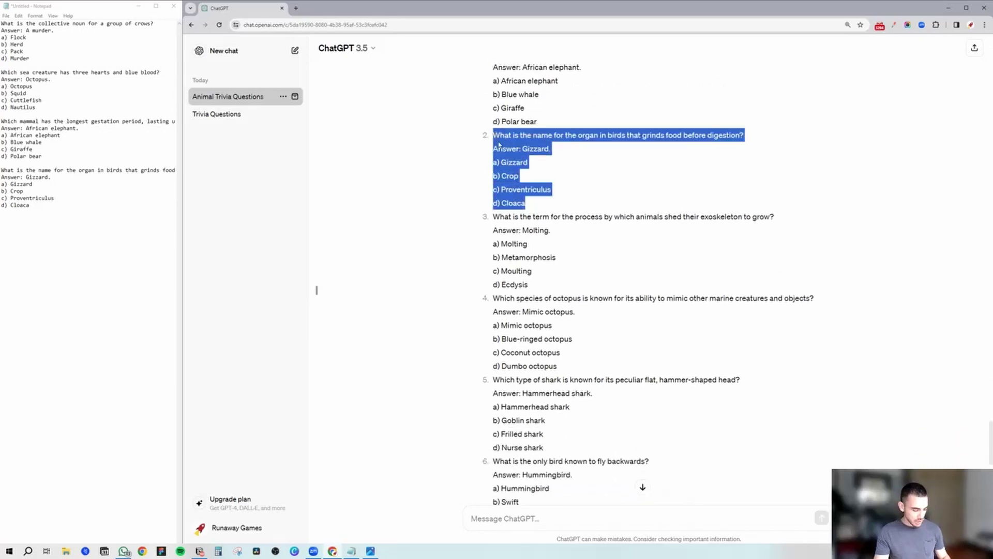
pyautogui.scroll(-3, 559, 373)
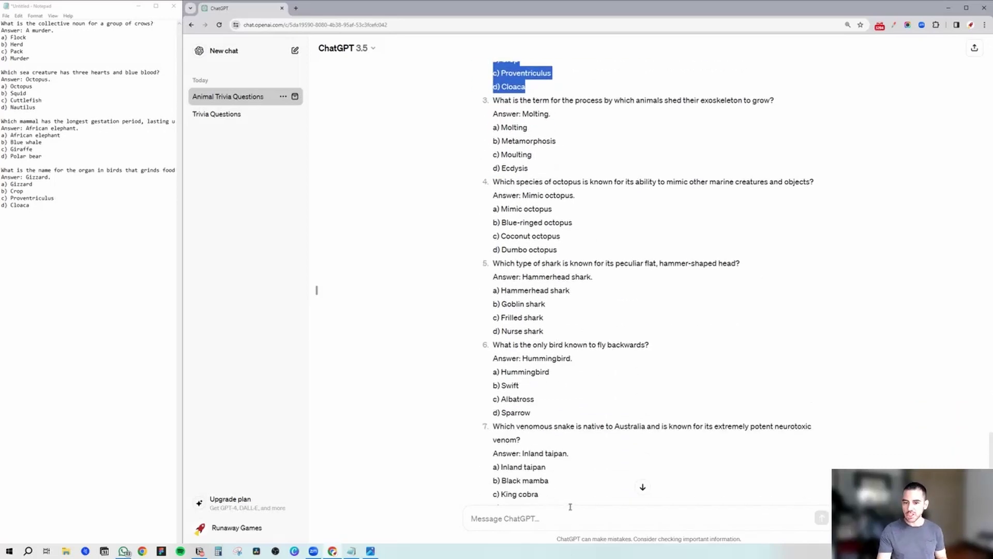
# Write the prompt "Generate 10 more Animal Kingdom questions in a style such that the name of the animal is not the answer".
pyautogui.click(558, 521)
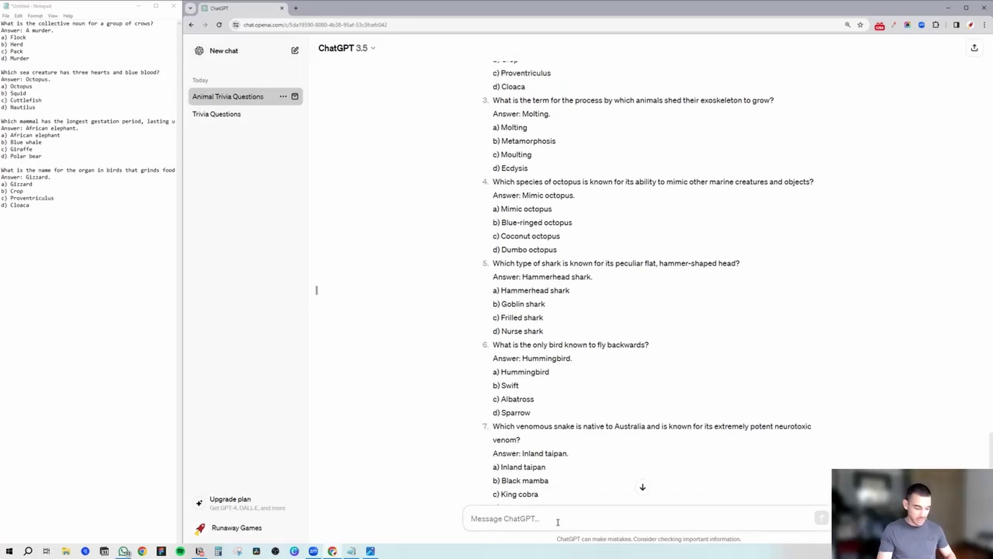
pyautogui.write('Generate 1')
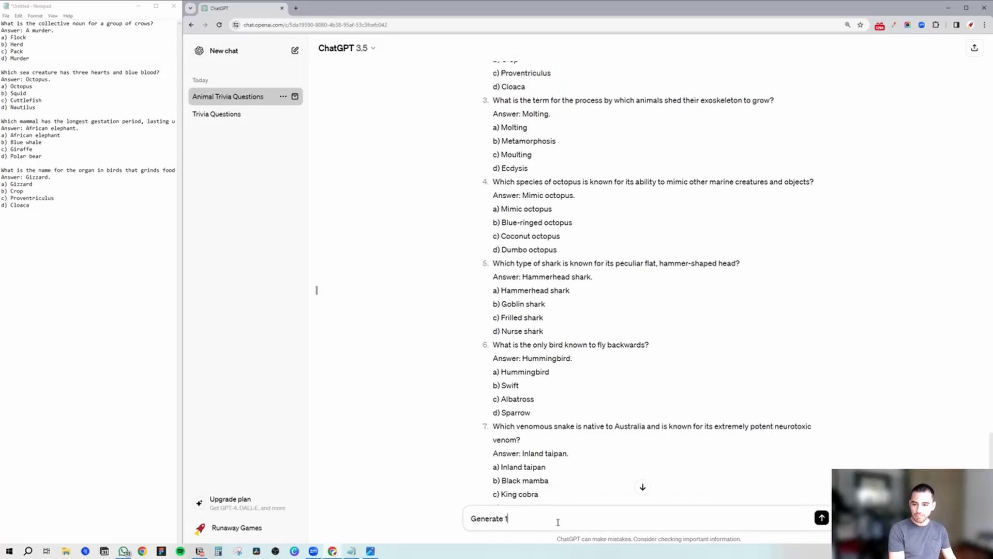
pyautogui.write('0 more Animal Kingdom ')
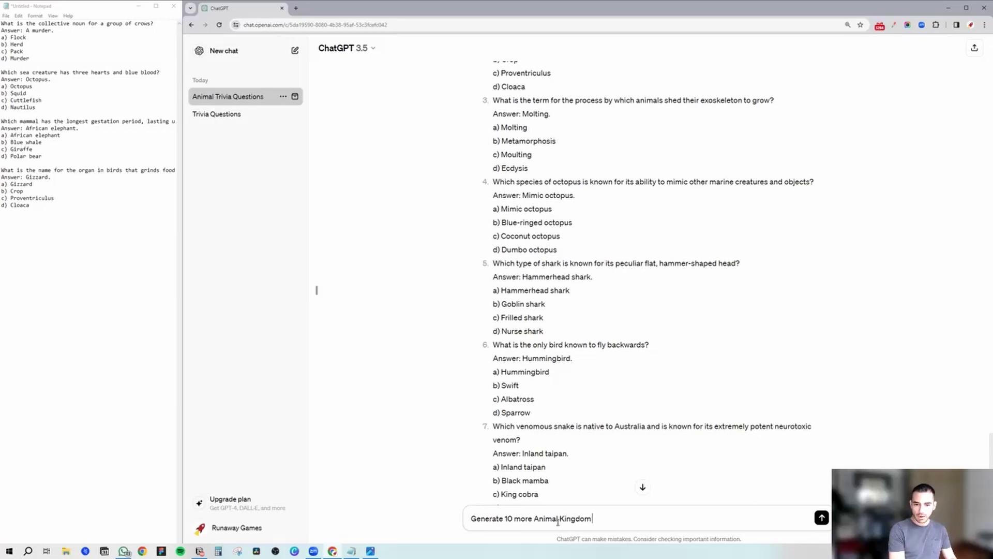
pyautogui.write('questions in a style t')
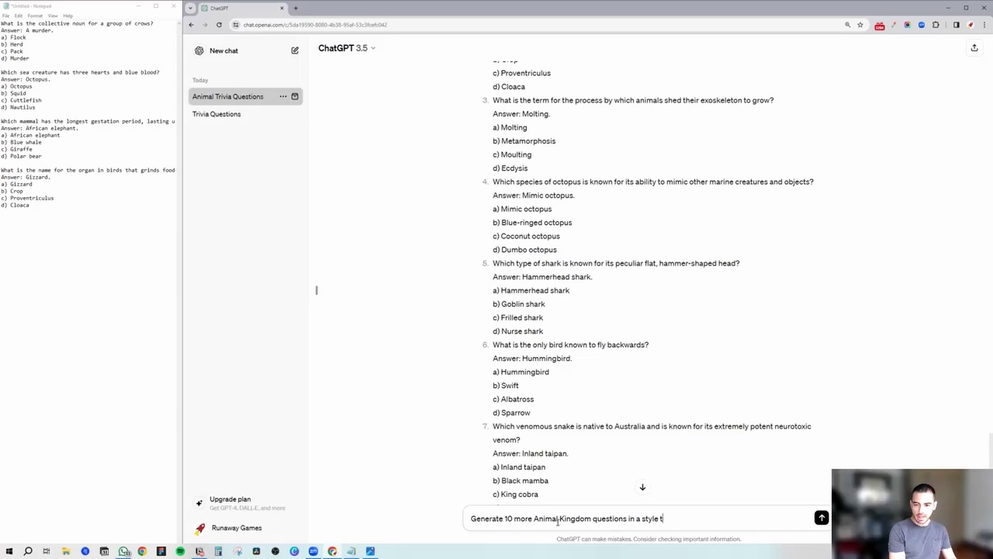
pyautogui.press('BackSpace')
pyautogui.write('such that the name of the anim')
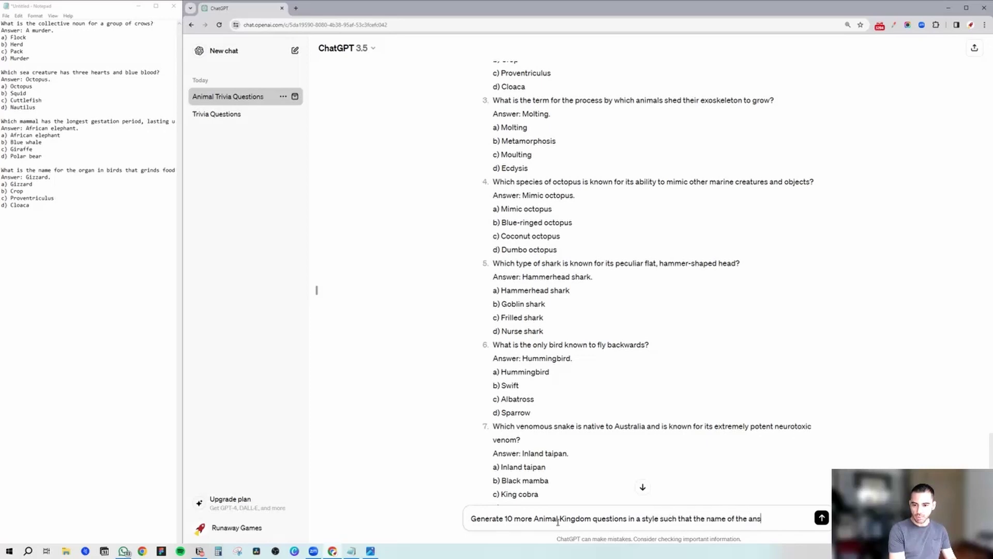
pyautogui.write('al is not')
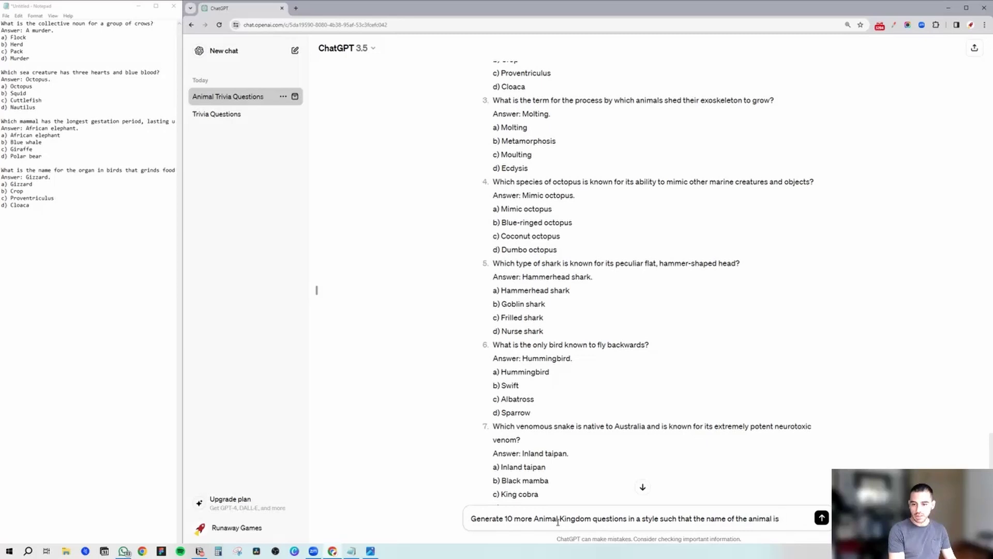
pyautogui.write(' the answer')
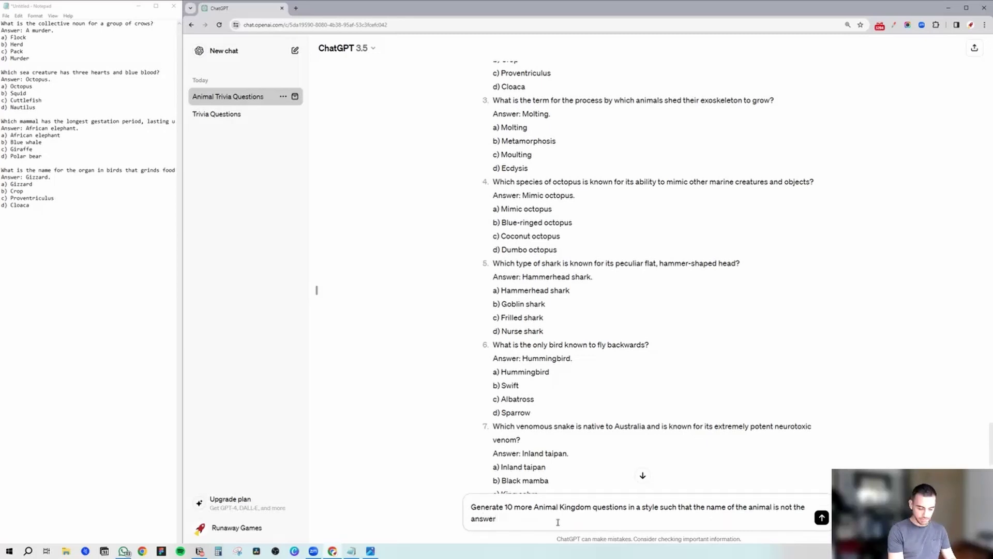
# Add "Here's an example" to the prompt, paste the copied gizzard question below a blank line, and send it.
pyautogui.write(". Here's an")
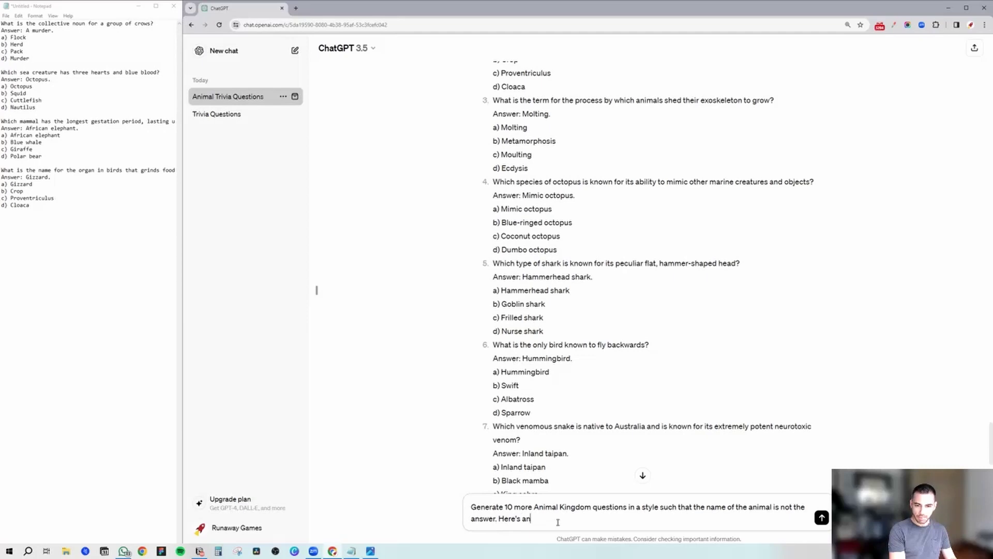
pyautogui.write(' example')
pyautogui.hotkey('shift', 'Return')
pyautogui.hotkey('shift', 'Return')
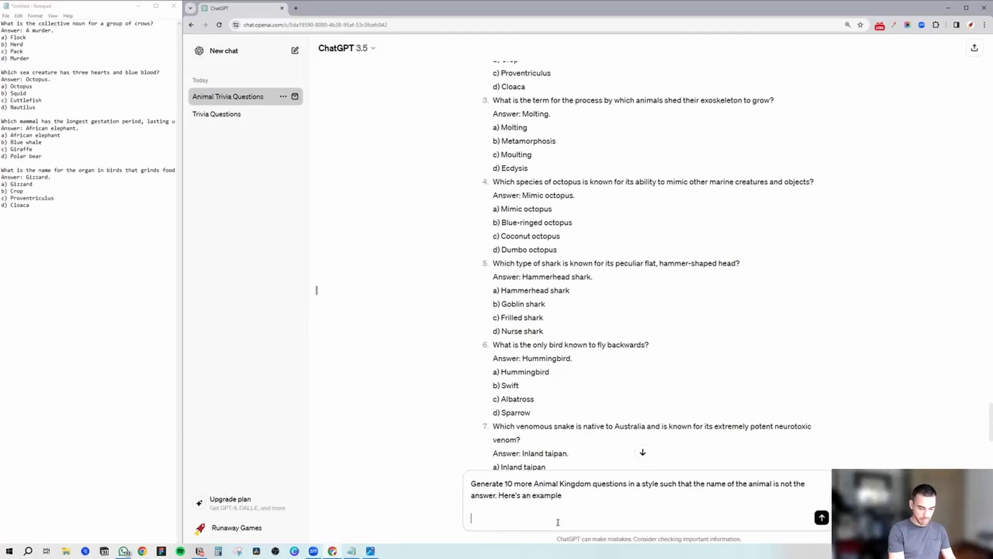
pyautogui.hotkey('ctrl', 'v')
pyautogui.press('Return')
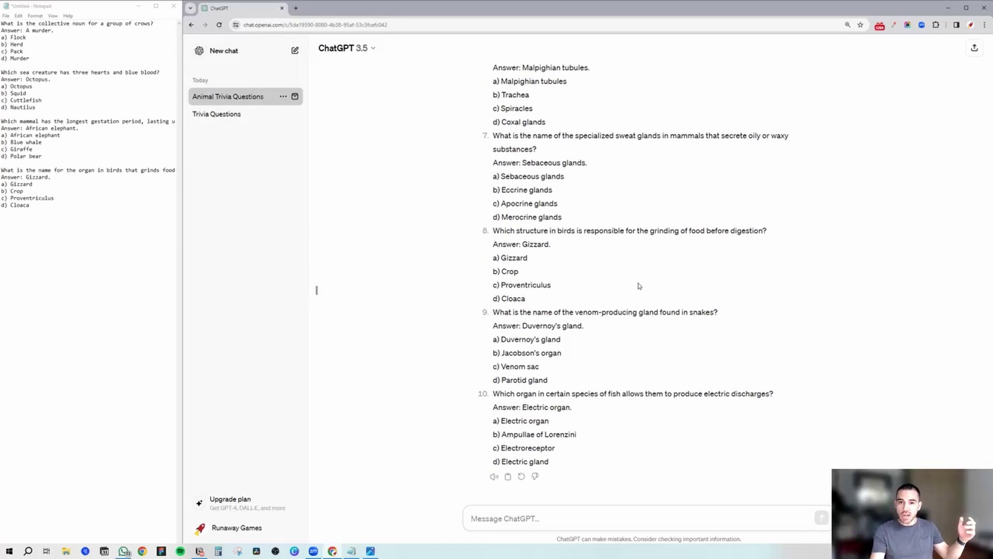
# Compare the earlier harder questions that ask for an animal, like the octopus species, with those on molting and the bird organ.
pyautogui.scroll(15, 640, 286)
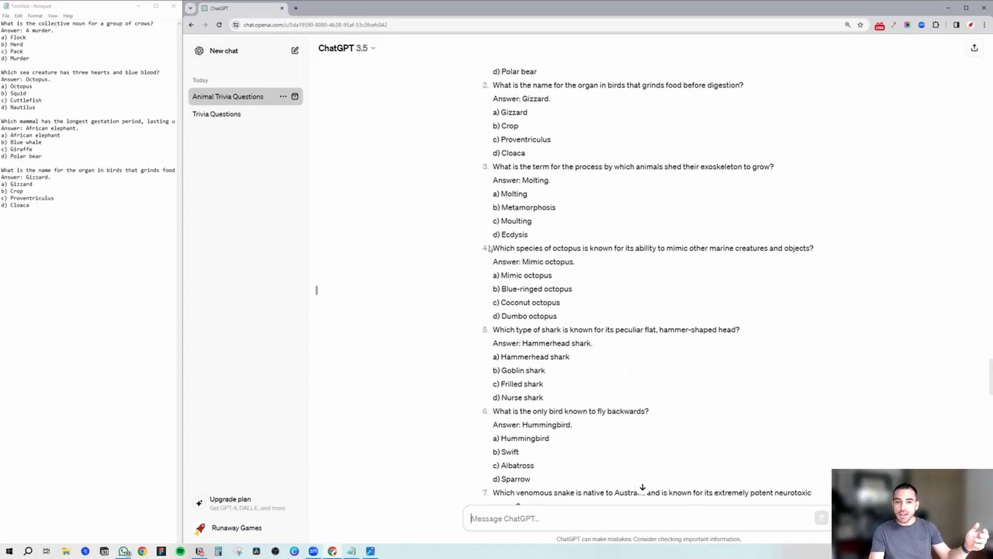
pyautogui.moveTo(509, 249); pyautogui.dragTo(627, 249)
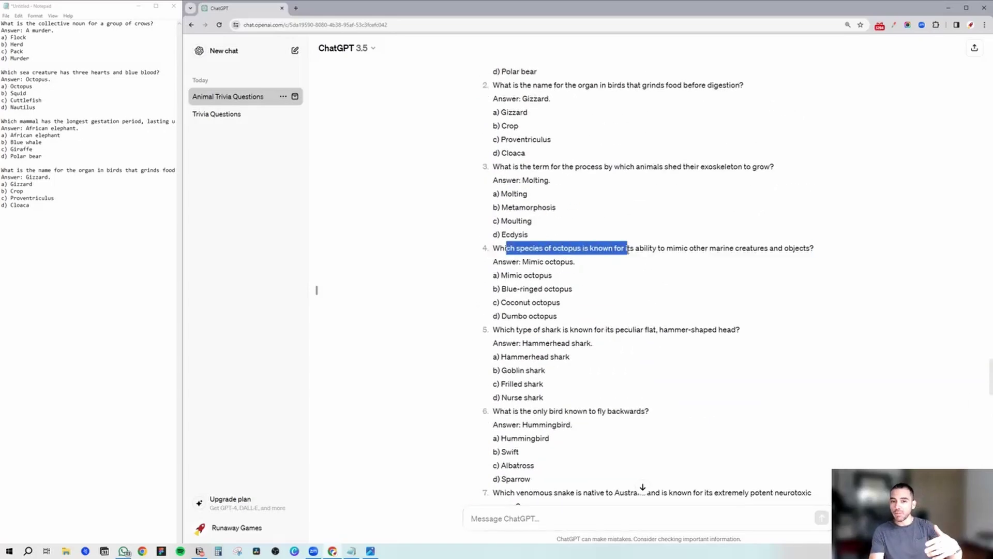
pyautogui.scroll(15, 569, 289)
pyautogui.scroll(-4, 517, 280)
pyautogui.scroll(-6, 517, 280)
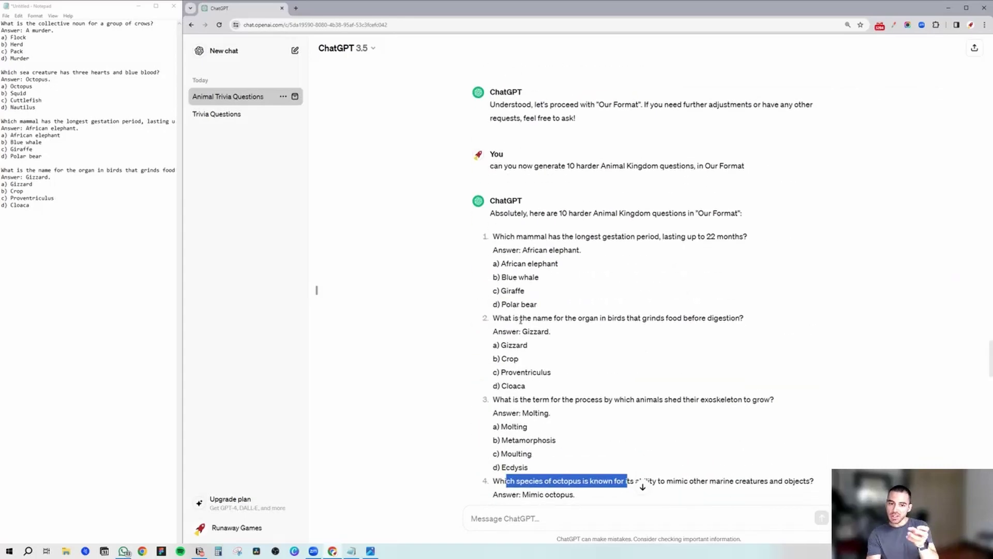
pyautogui.moveTo(523, 399); pyautogui.dragTo(569, 399)
pyautogui.moveTo(514, 317); pyautogui.dragTo(669, 331)
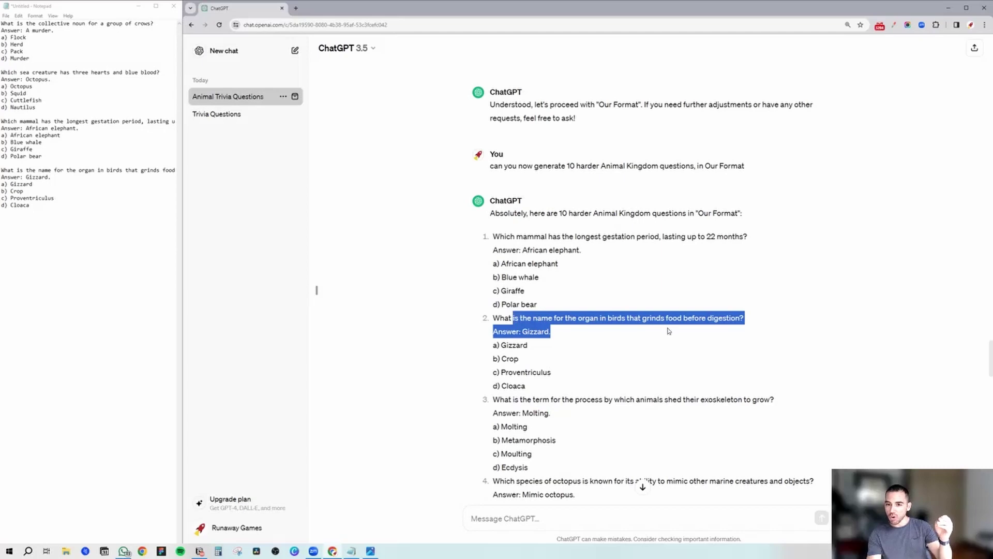
pyautogui.scroll(-3, 669, 332)
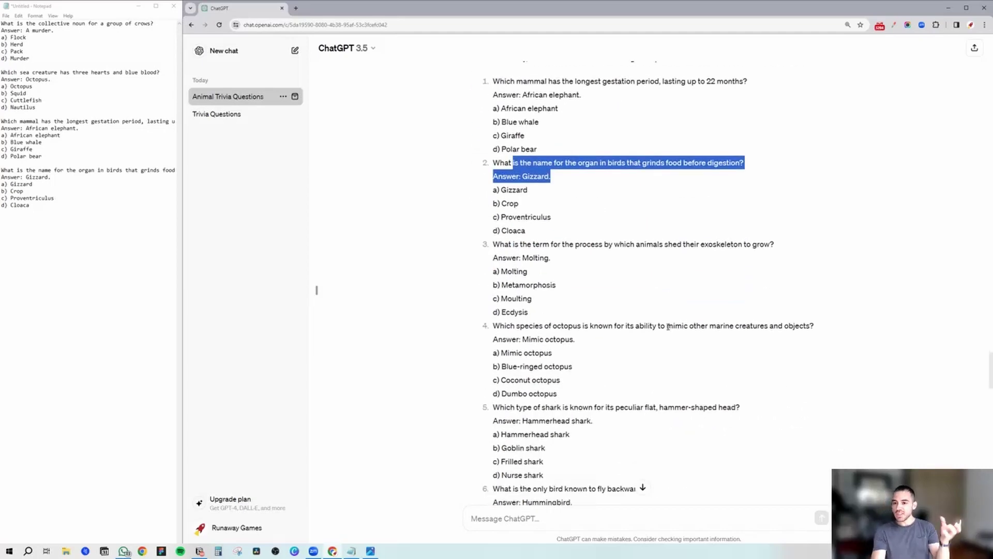
# Review the new Animal Kingdom questions generated from the gizzard example, starting with the one on amphibians breathing through their skin.
pyautogui.scroll(-13, 669, 327)
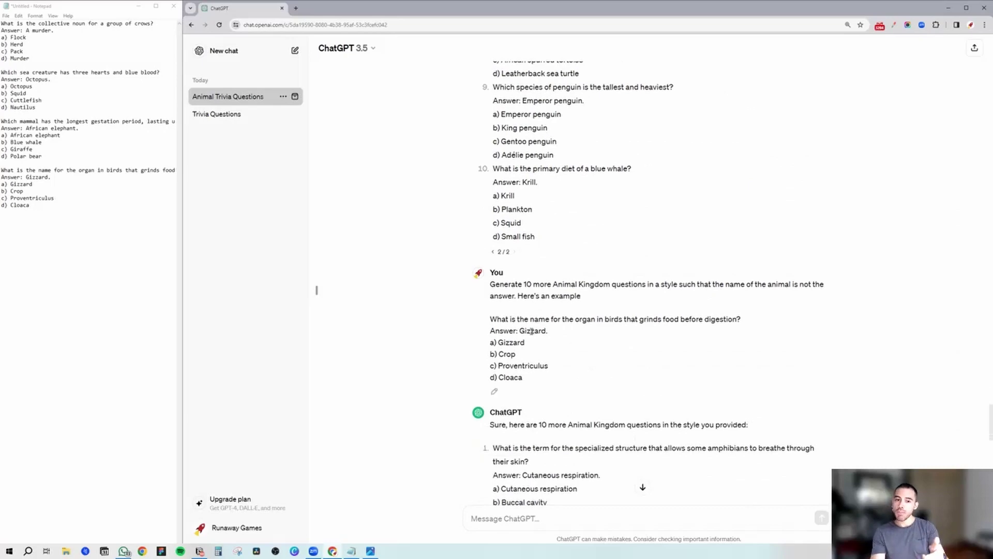
pyautogui.scroll(-6, 523, 309)
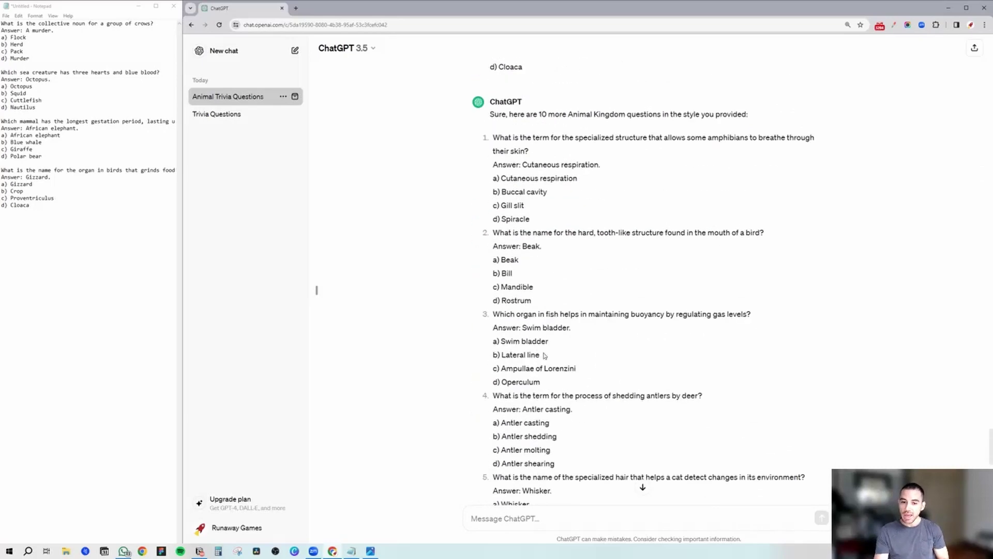
pyautogui.scroll(-2, 541, 357)
pyautogui.scroll(2, 551, 200)
pyautogui.moveTo(519, 137); pyautogui.dragTo(532, 164)
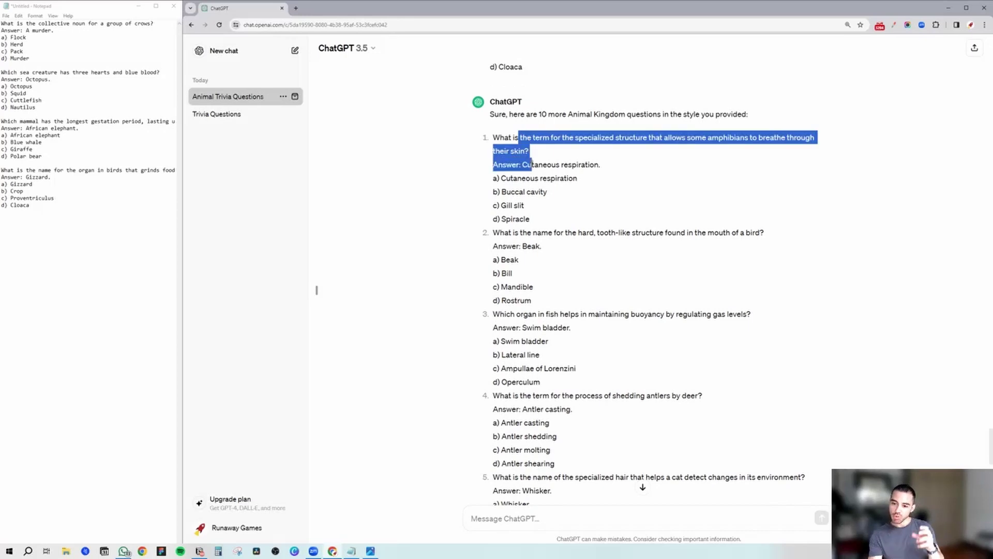
pyautogui.click(531, 186)
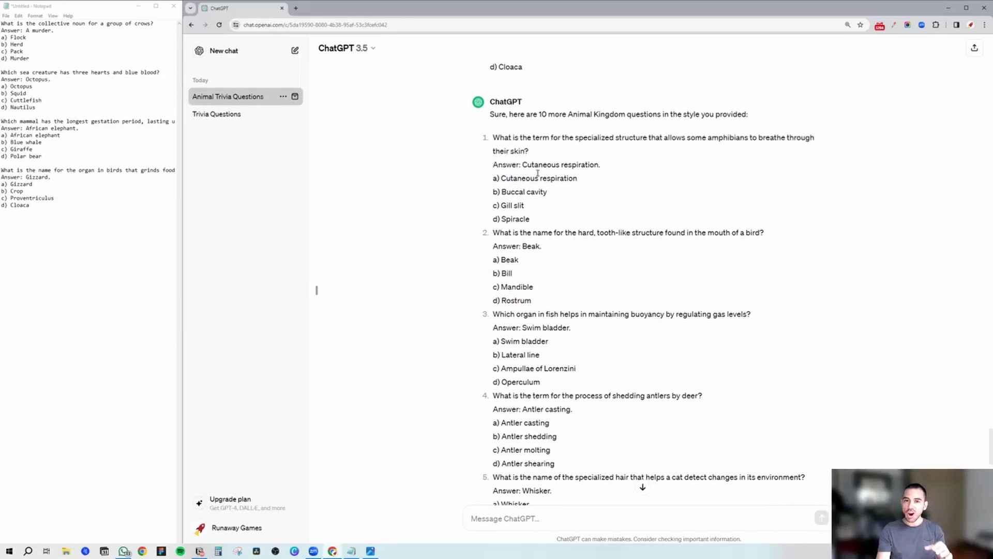
pyautogui.scroll(-3, 520, 248)
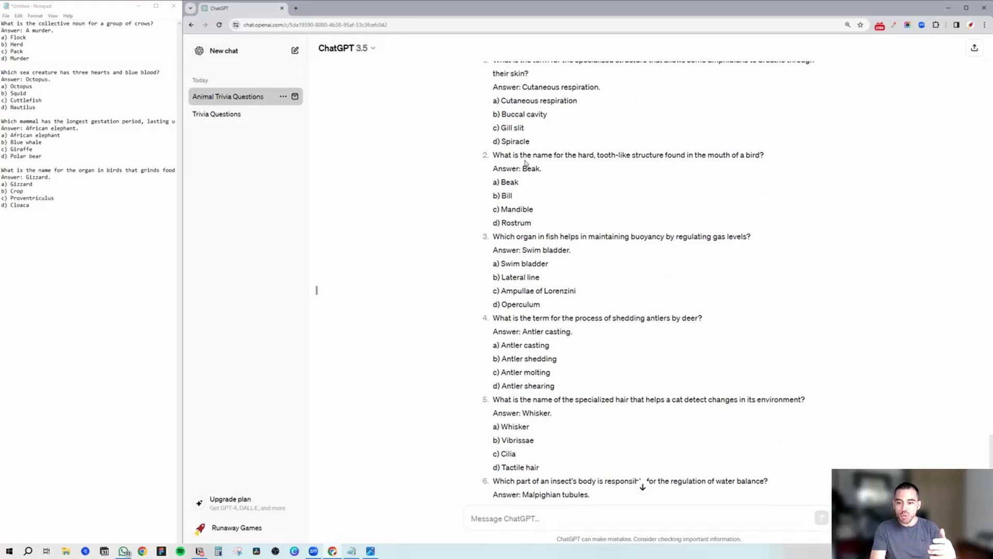